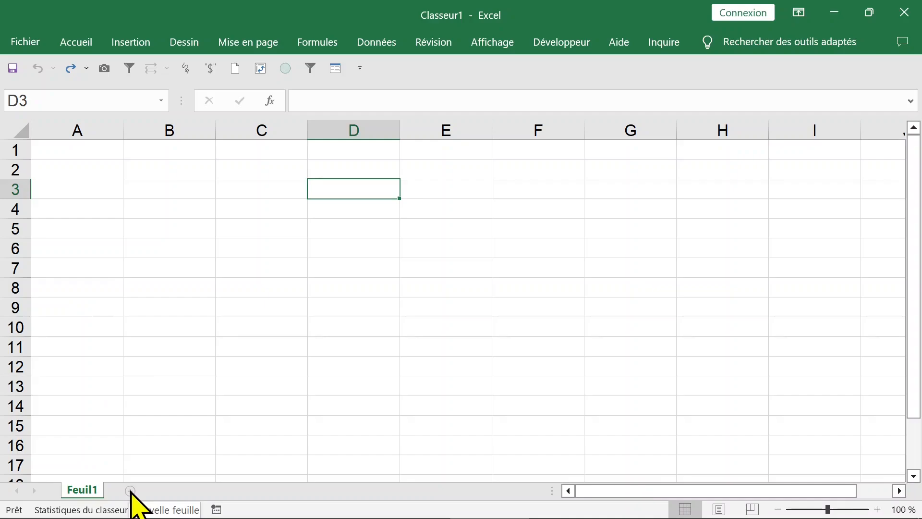
Add two new worksheets to the workbook, inserting the second one before Feuil2.
click(131, 491)
right_click(129, 492)
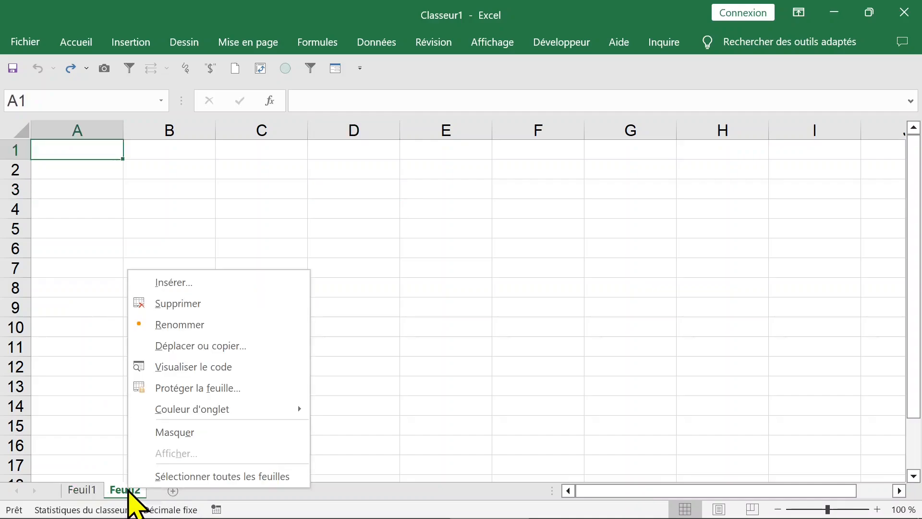
click(181, 282)
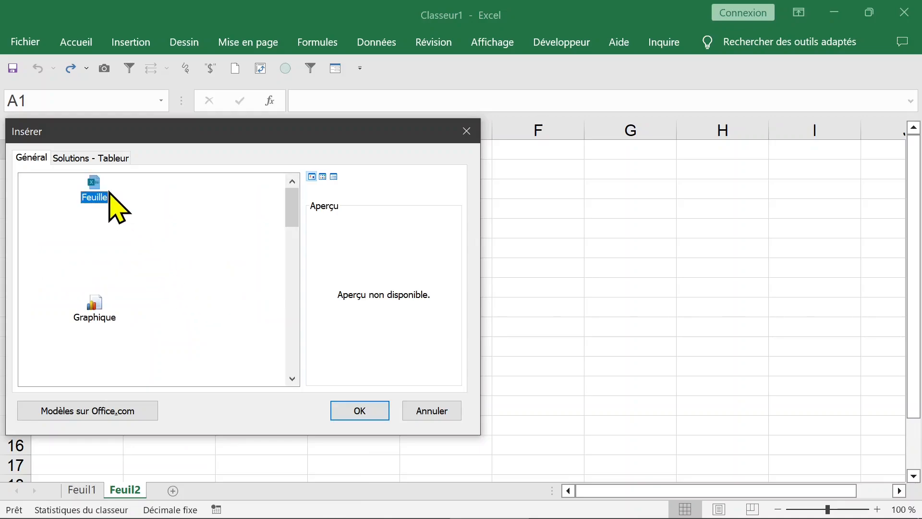
click(355, 410)
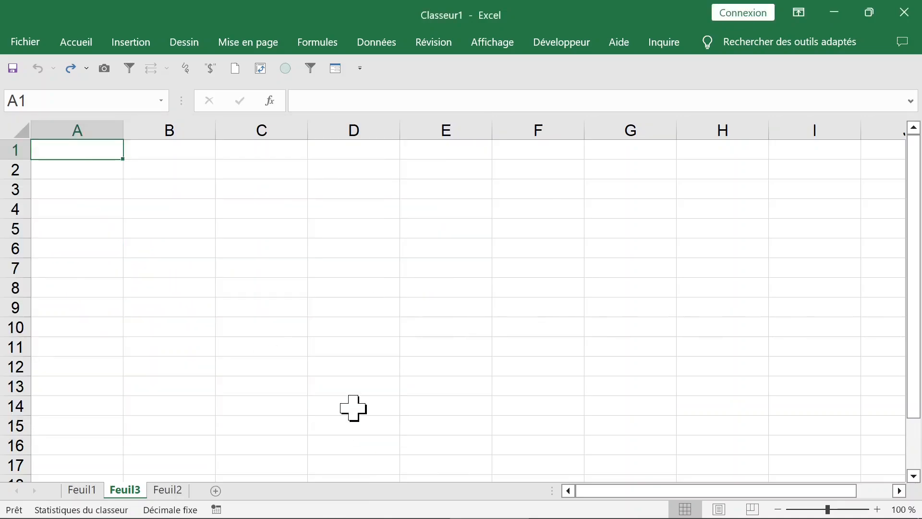
Move the Feuil2 sheet between Feuil1 and Feuil3, and check the sheet order.
click(172, 490)
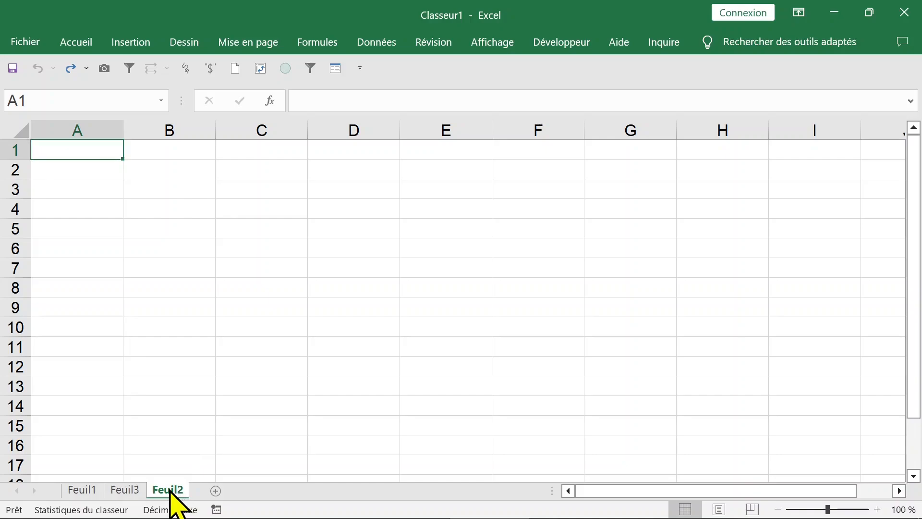
drag(171, 490, 106, 468)
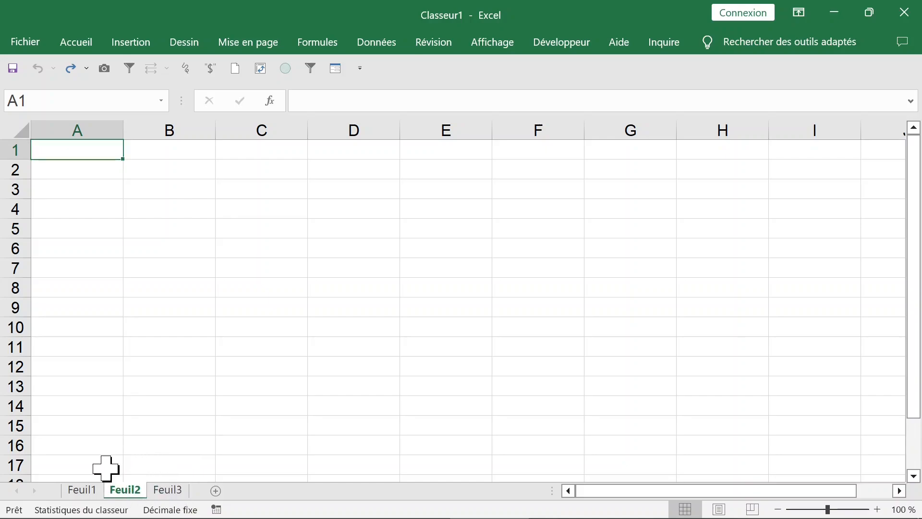
click(82, 490)
click(165, 490)
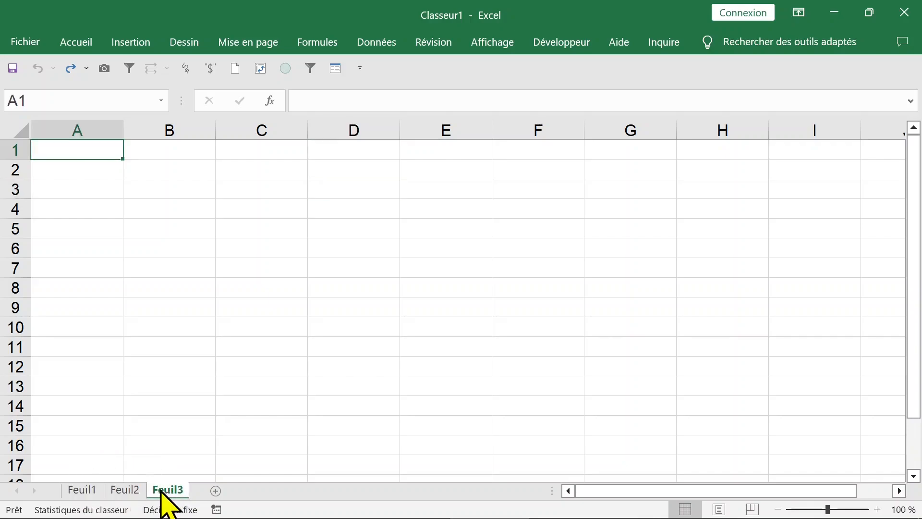
In Feuil1, go from A1 to the sheet's last row and last column, returning to A1 each time.
click(92, 490)
click(71, 152)
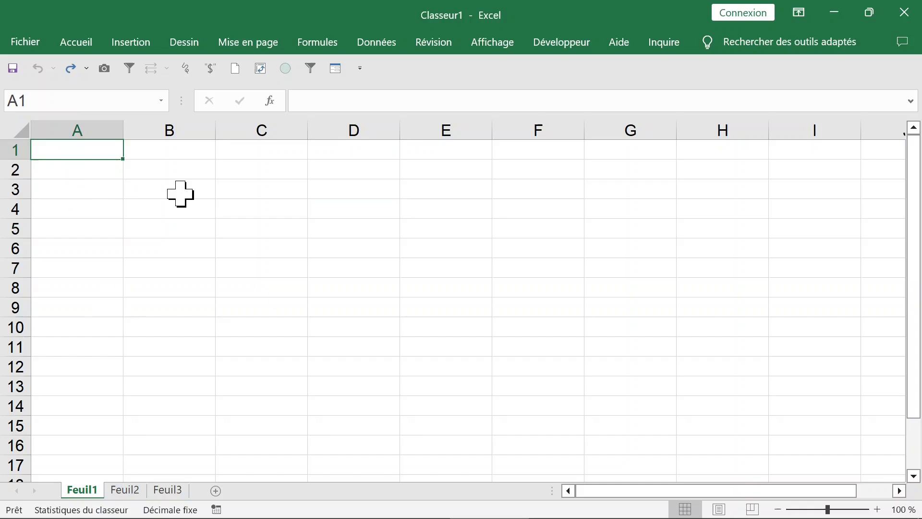
click(99, 185)
click(94, 152)
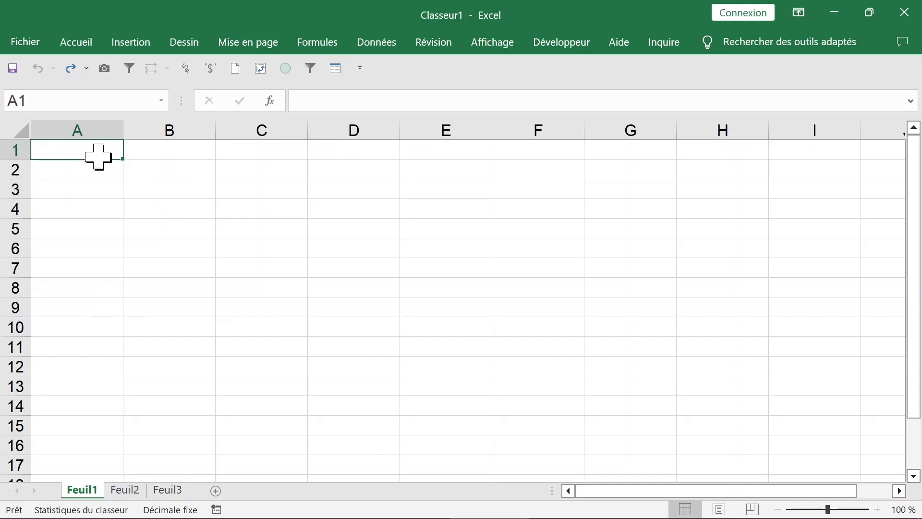
key(ctrl+Down)
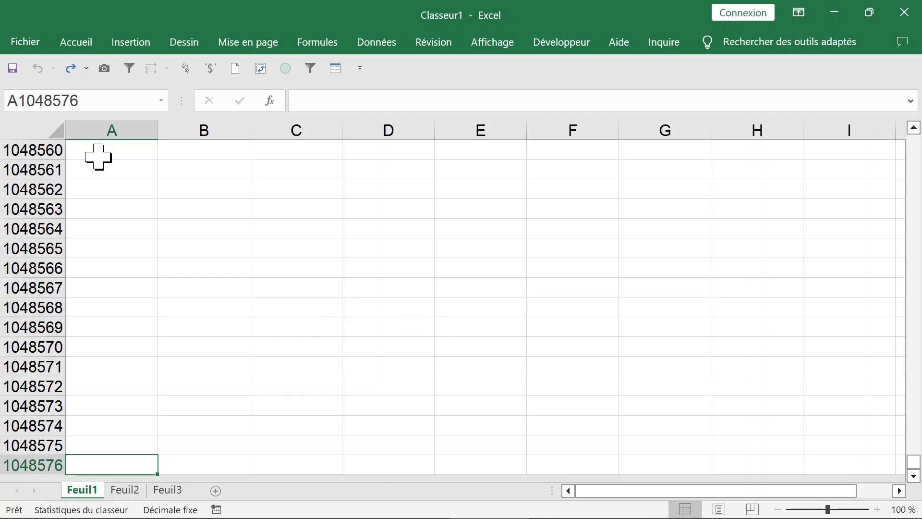
key(ctrl+Up)
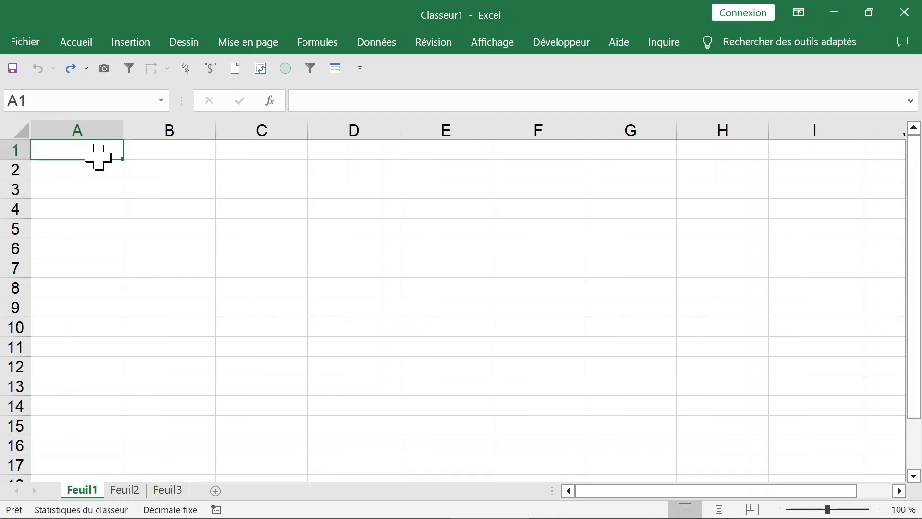
key(ctrl+Right)
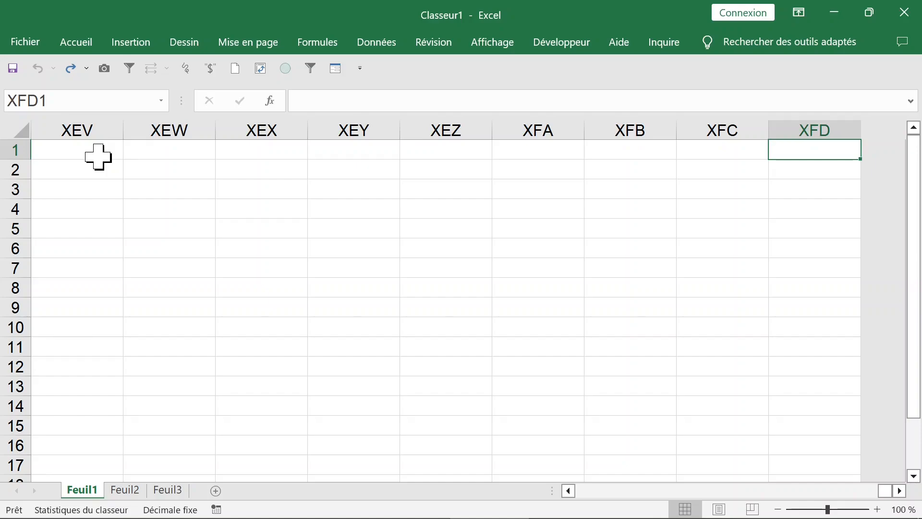
key(ctrl+Left)
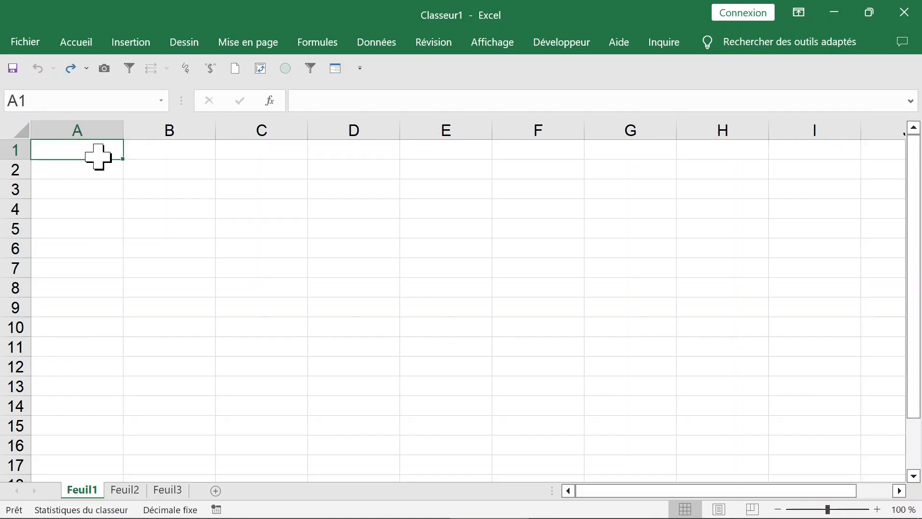
key(ctrl+Right)
key(ctrl+Left)
Enter the formula =COLONNES(2:2) in A1 to count the sheet's columns.
text(+)
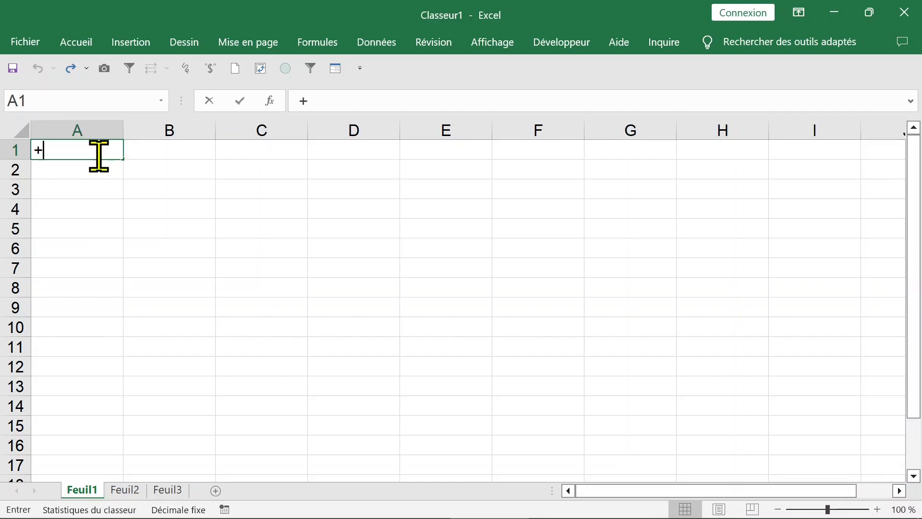
key(BackSpace)
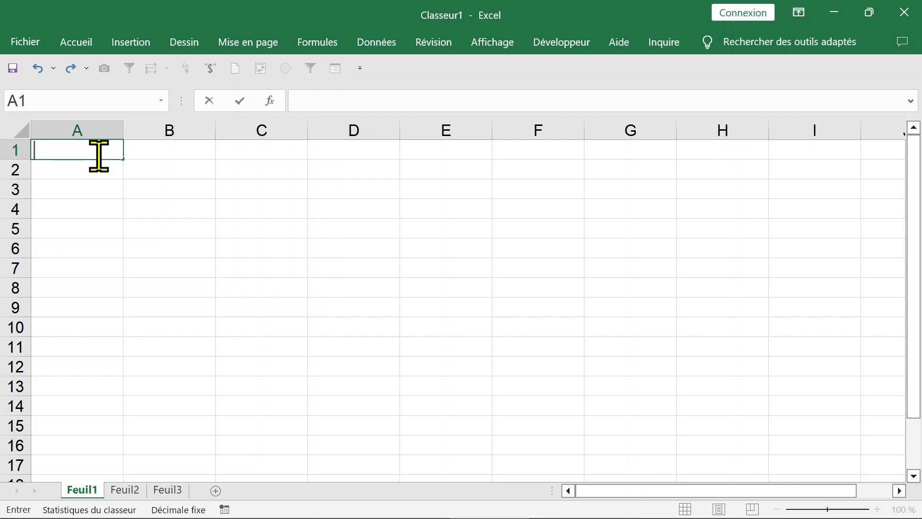
text(=col)
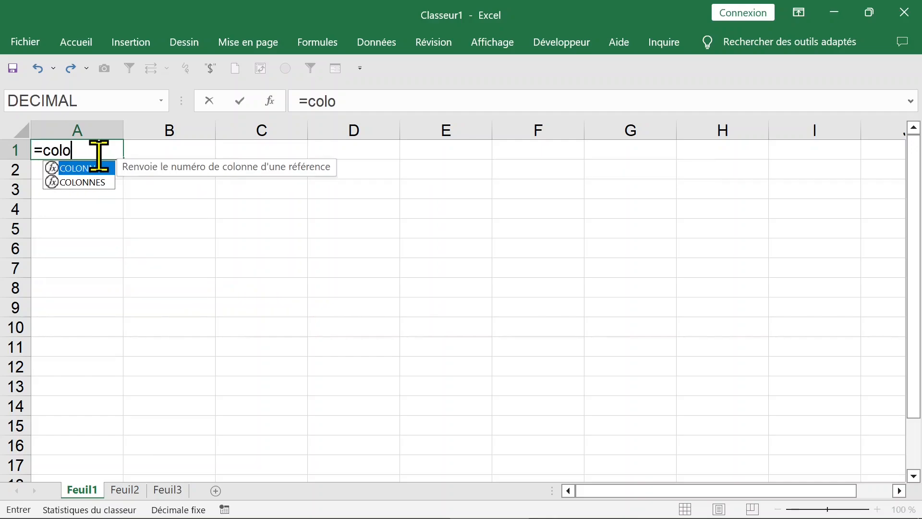
text(o)
click(87, 182)
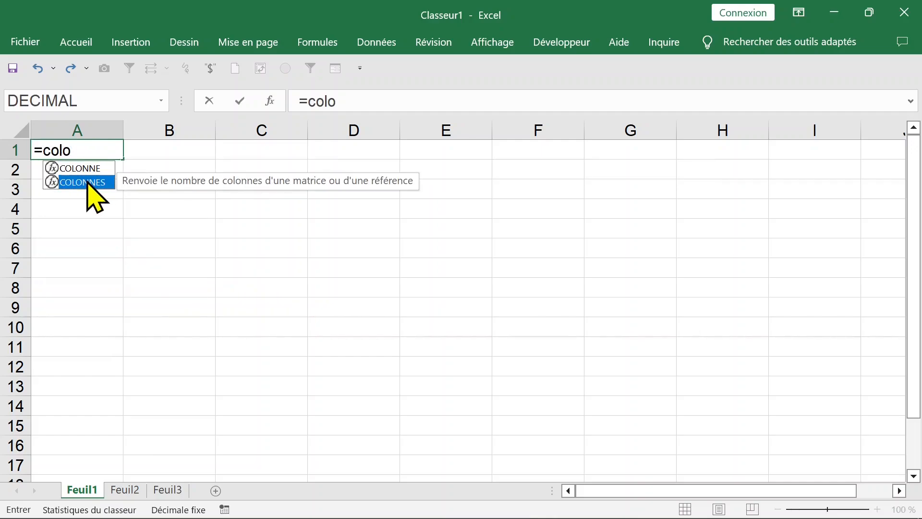
double_click(86, 183)
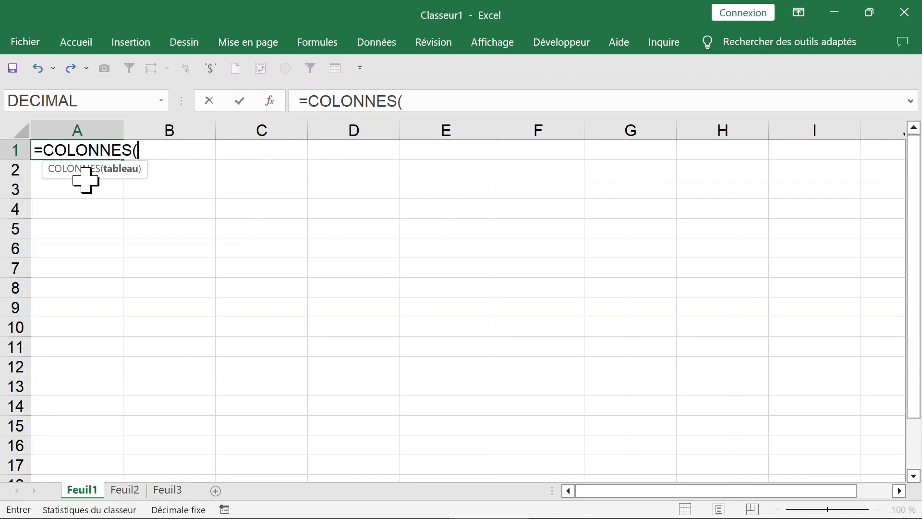
click(9, 170)
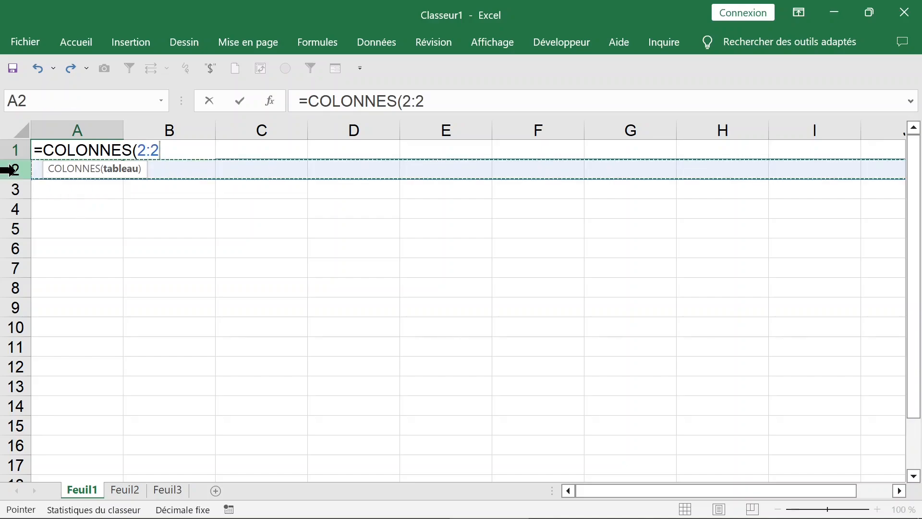
key(Return)
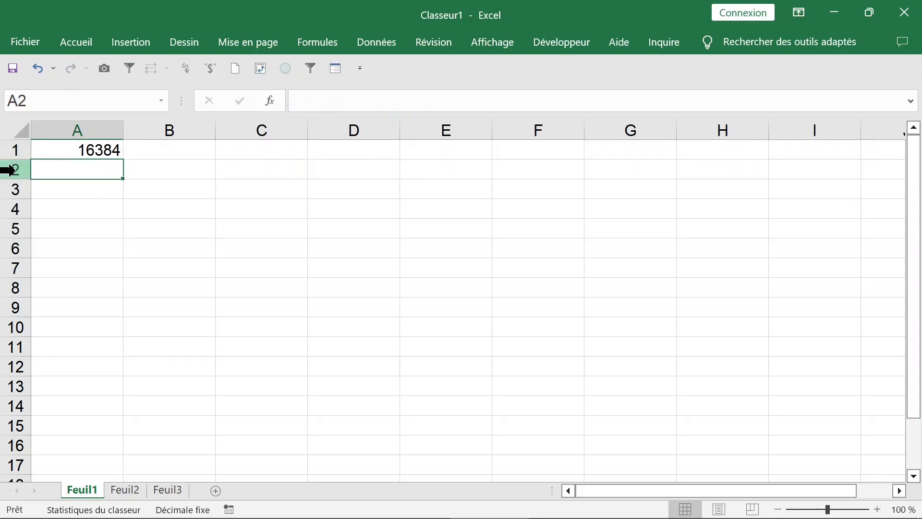
click(89, 152)
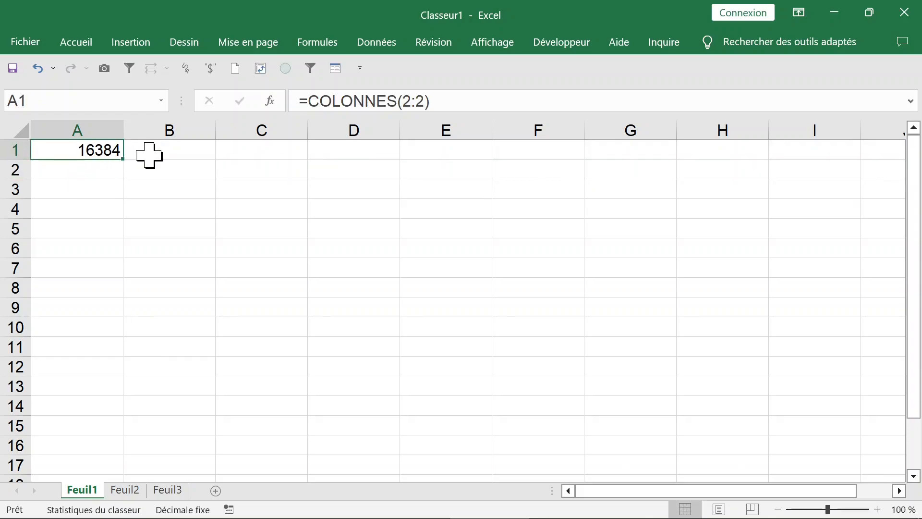
Enter the formula =LIGNES(A:A) in B1 to count the sheet's rows.
click(185, 154)
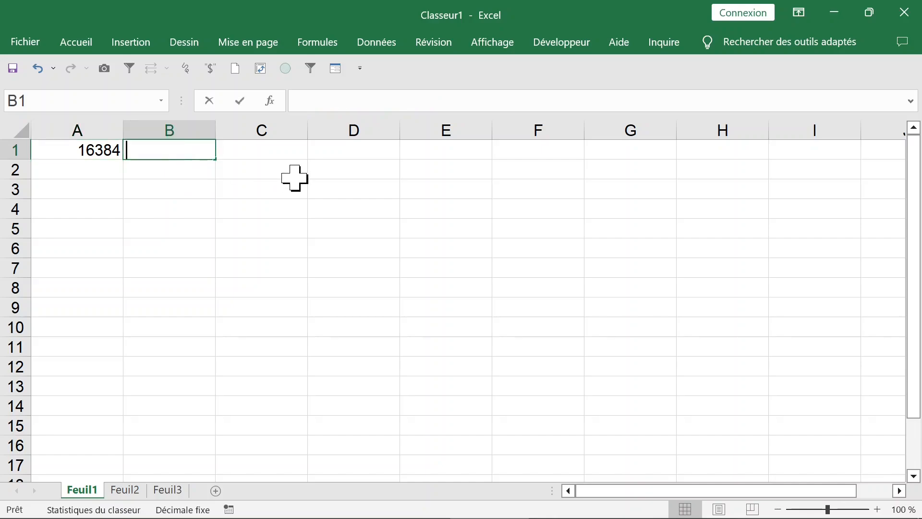
text(=lign)
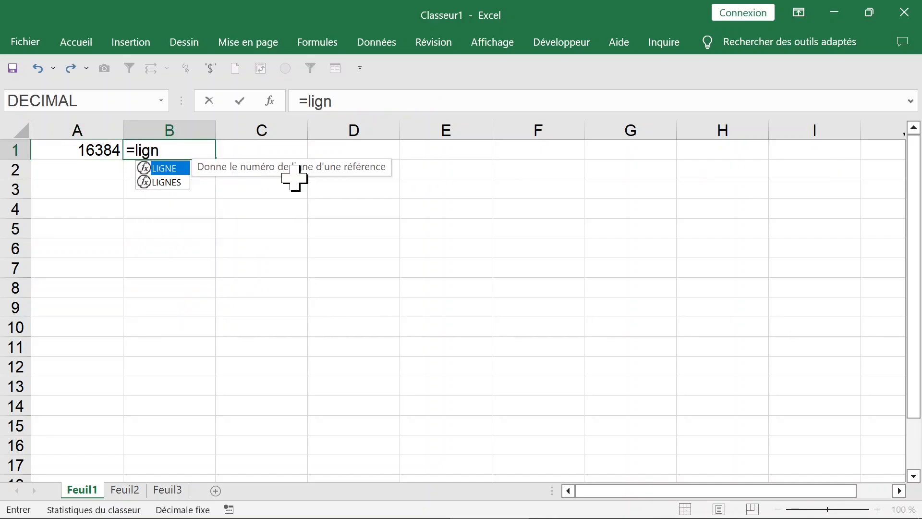
double_click(166, 182)
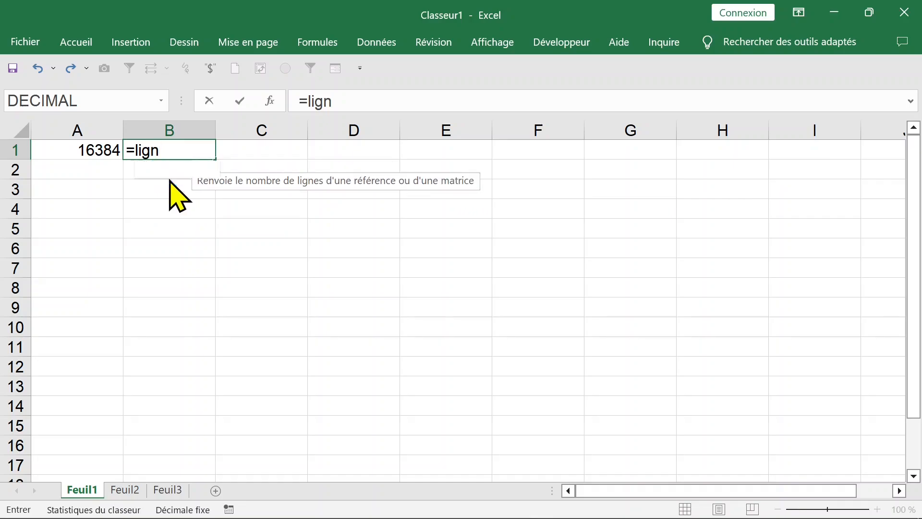
click(60, 120)
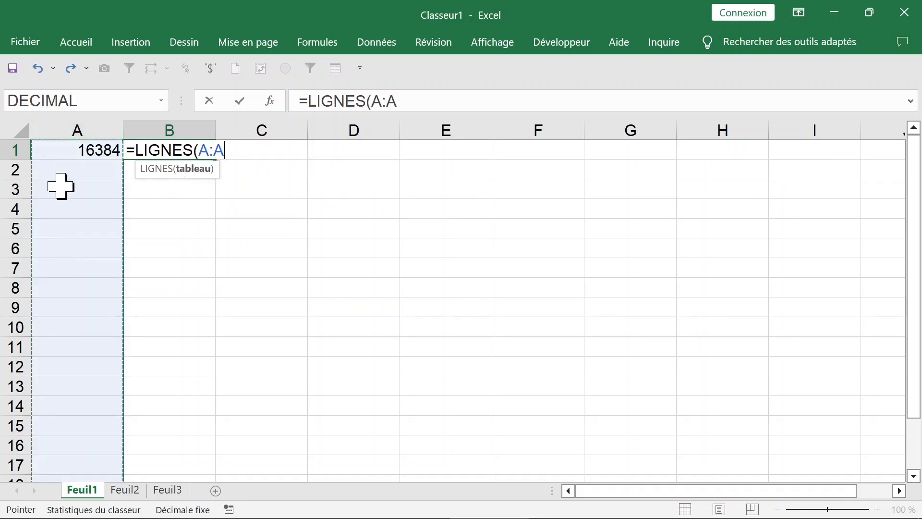
key(Return)
click(175, 153)
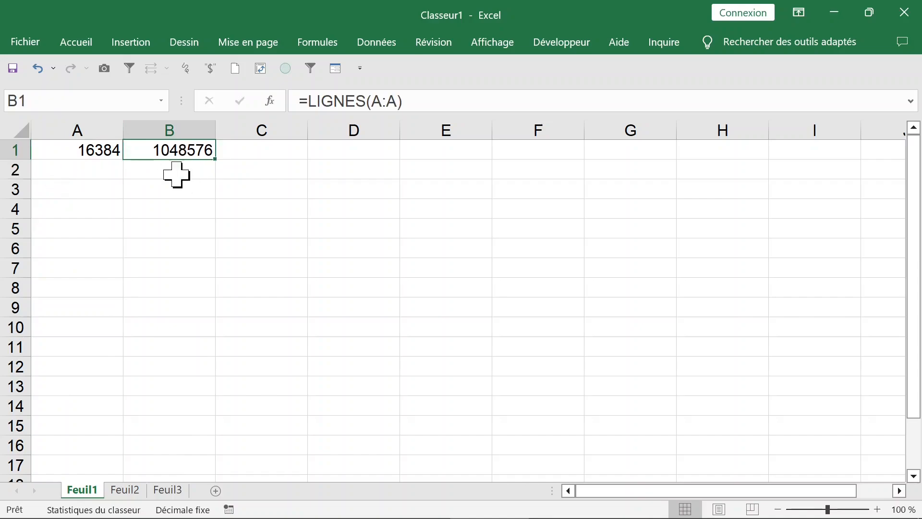
Format B1 as Nombre with a thousands separator and 0 decimals.
click(85, 42)
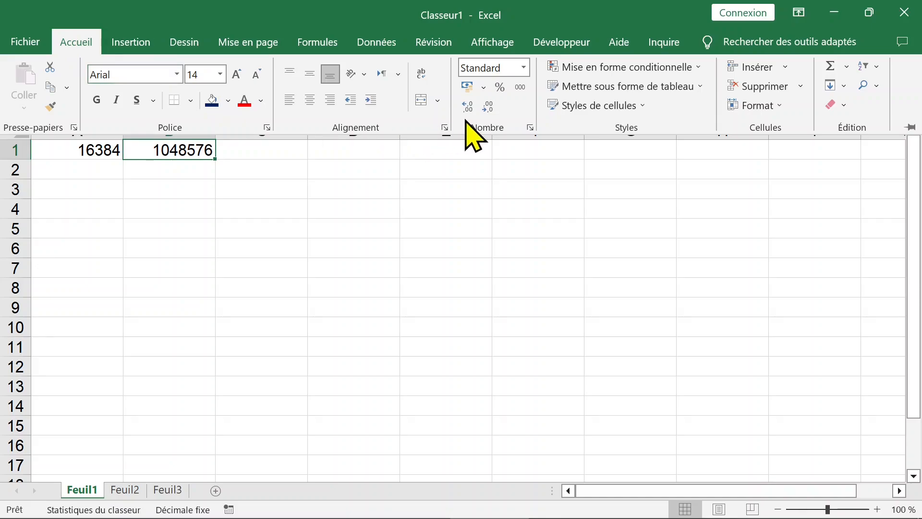
click(521, 89)
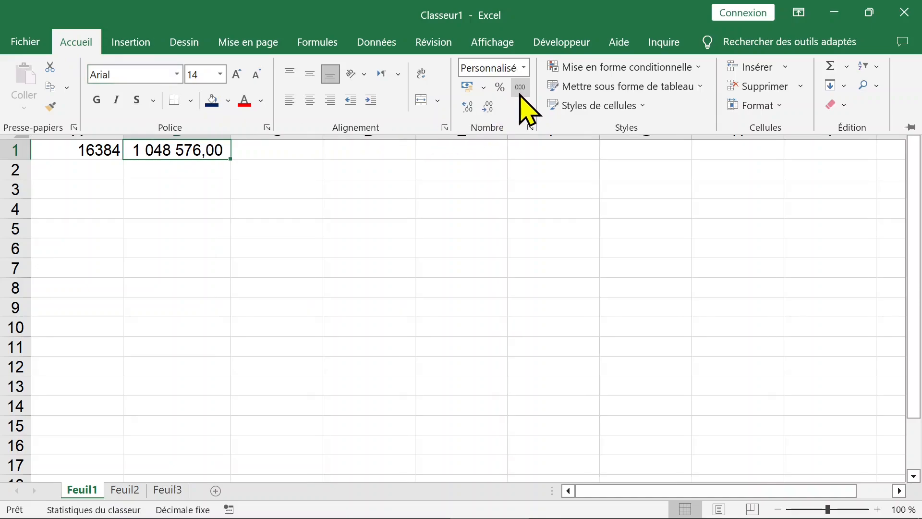
click(529, 128)
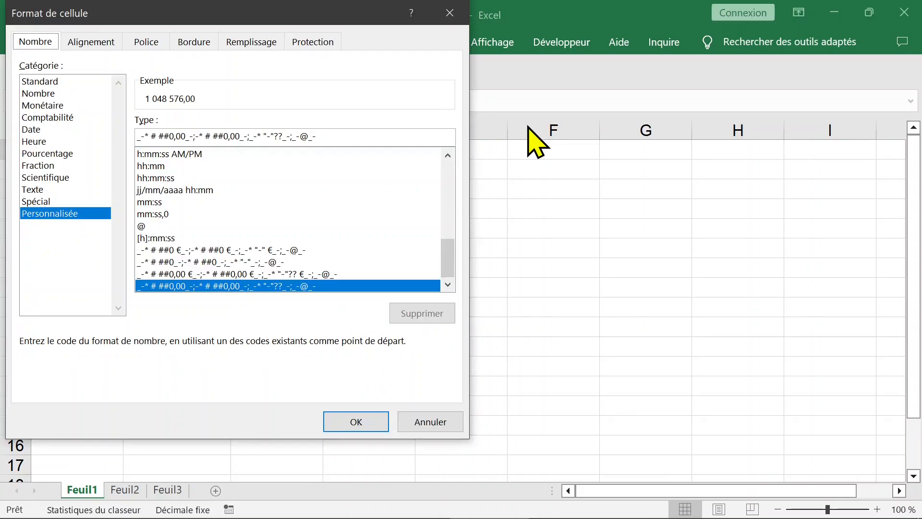
click(45, 94)
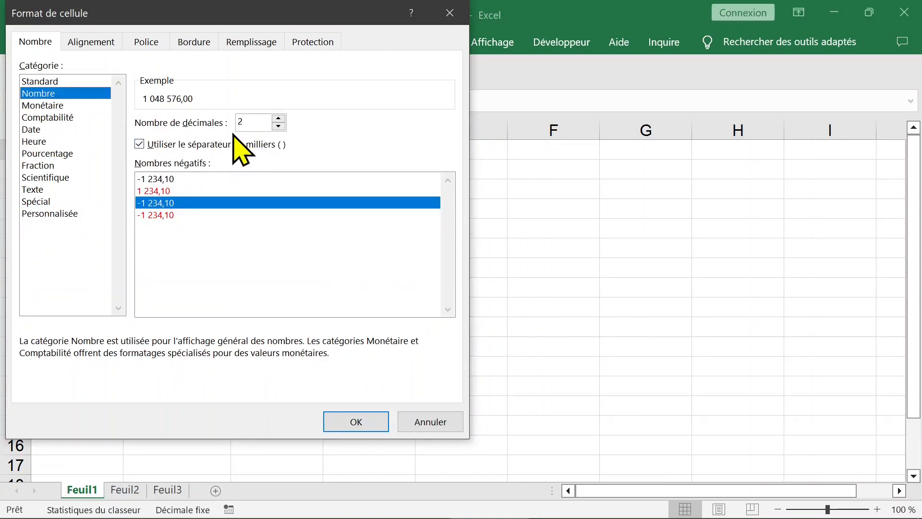
click(245, 123)
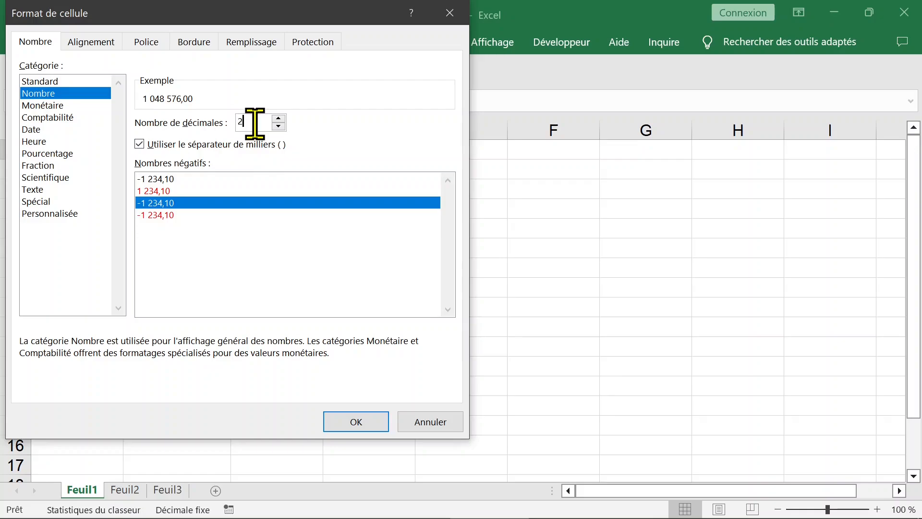
drag(251, 123, 227, 123)
text(0)
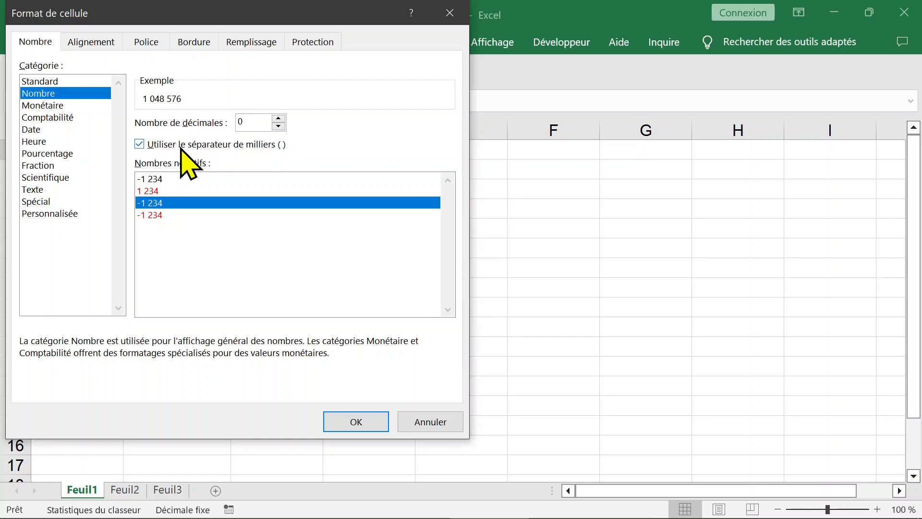
key(Return)
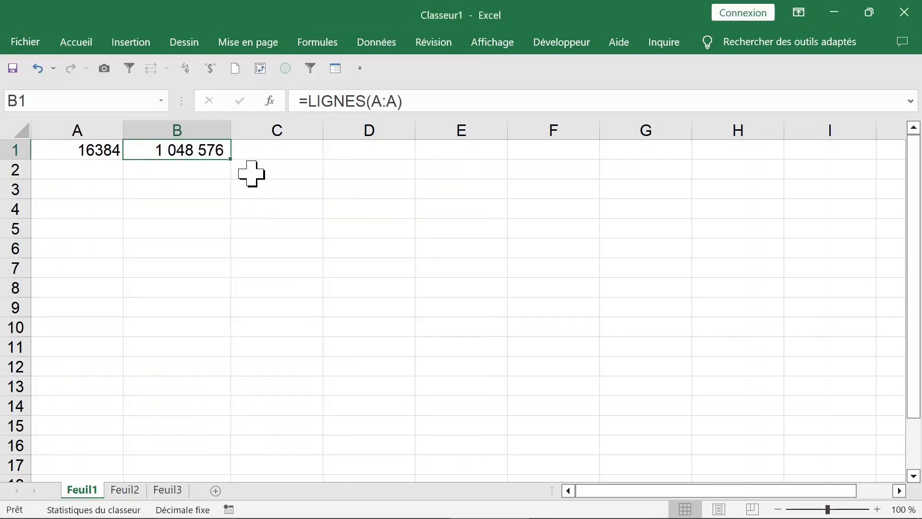
Give A1 the same number format as B1, with a thousands separator and no decimals.
click(97, 151)
click(171, 150)
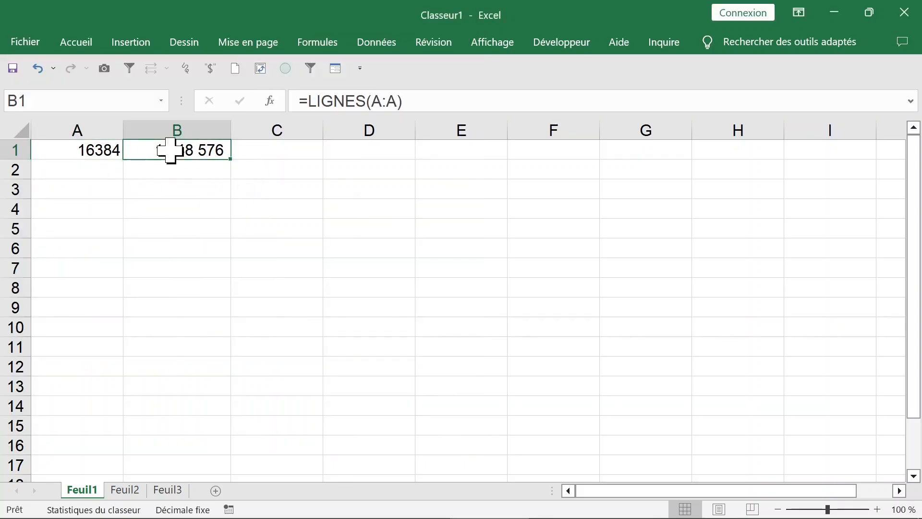
click(101, 149)
click(177, 151)
click(97, 151)
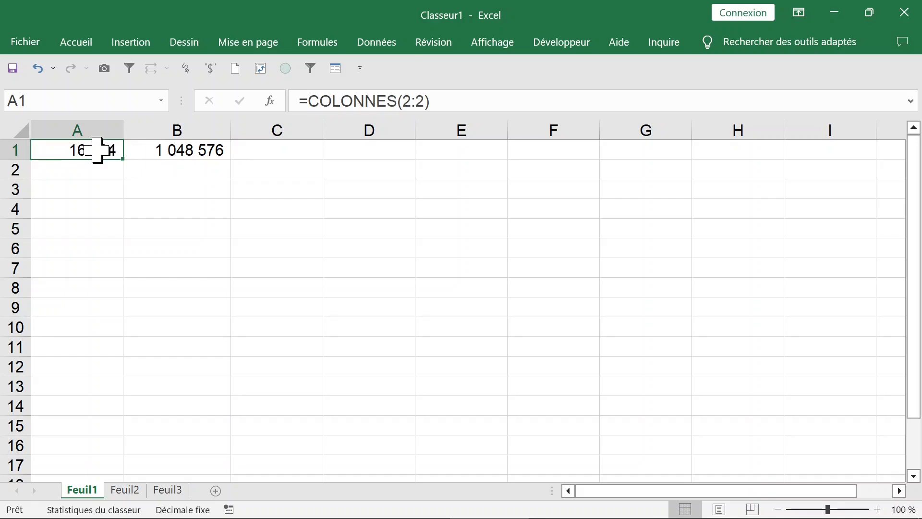
click(120, 174)
click(97, 153)
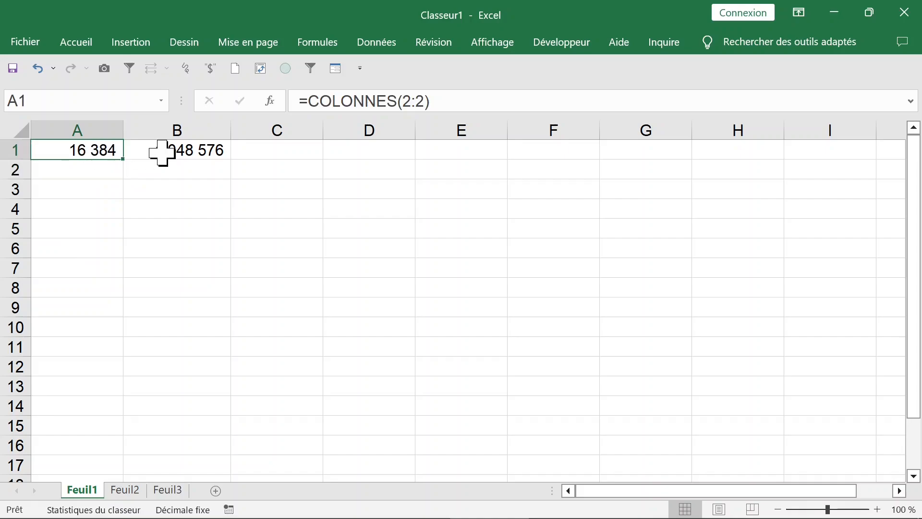
Enter the formula =A1*B1 in D1 to calculate the sheet's total number of cells.
click(162, 152)
click(350, 153)
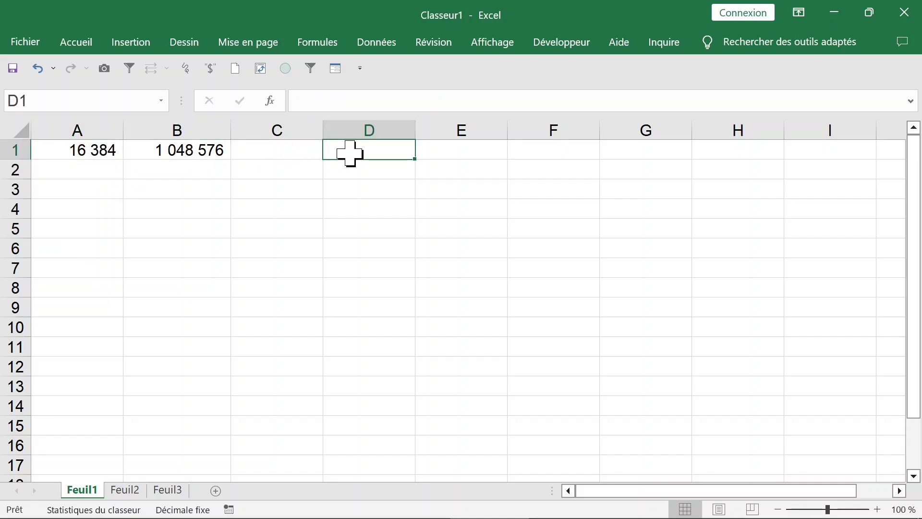
text(=)
click(77, 151)
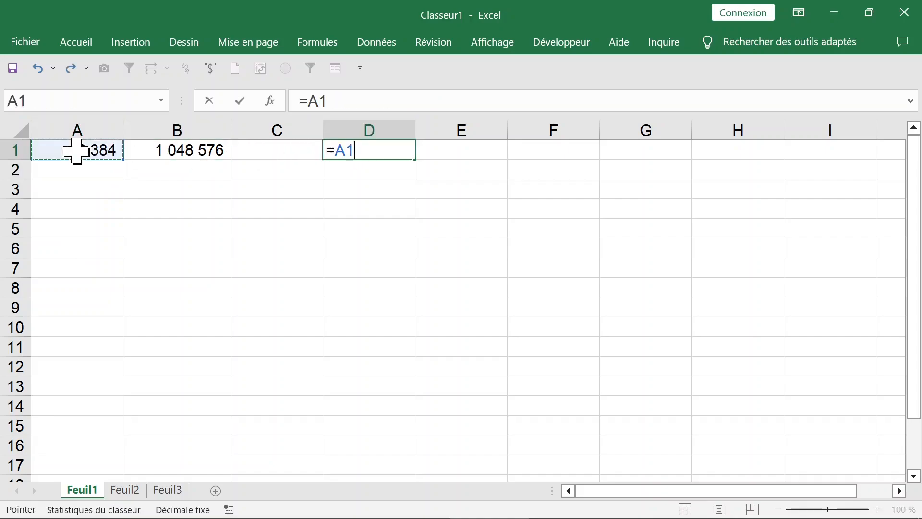
text(*)
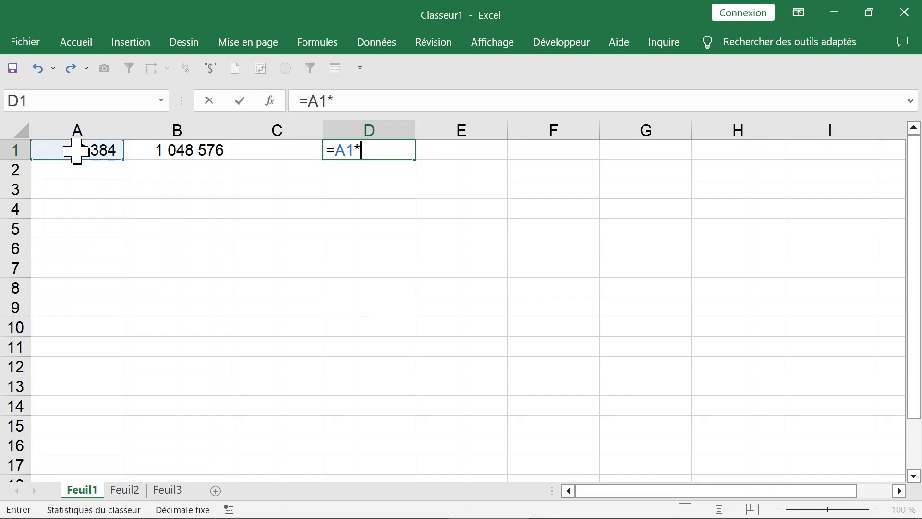
click(158, 151)
key(Return)
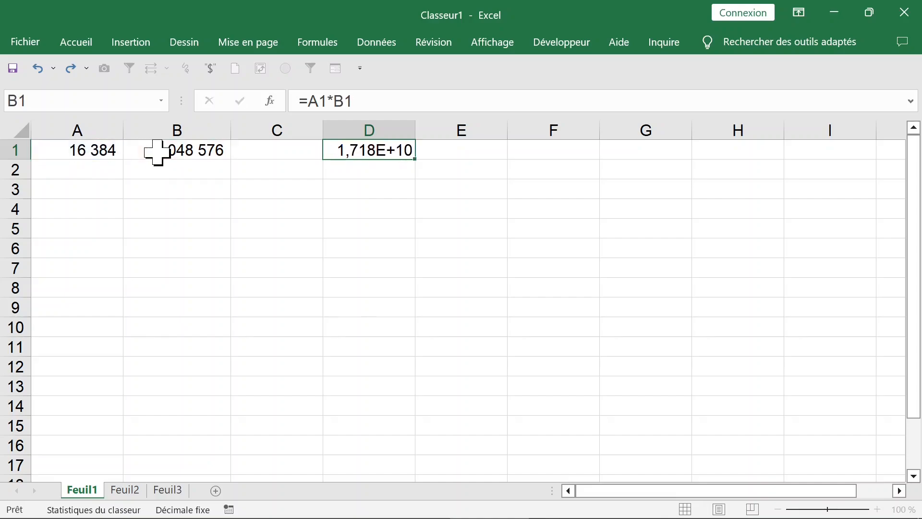
Copy the number format of B1 onto the product in D1.
click(235, 149)
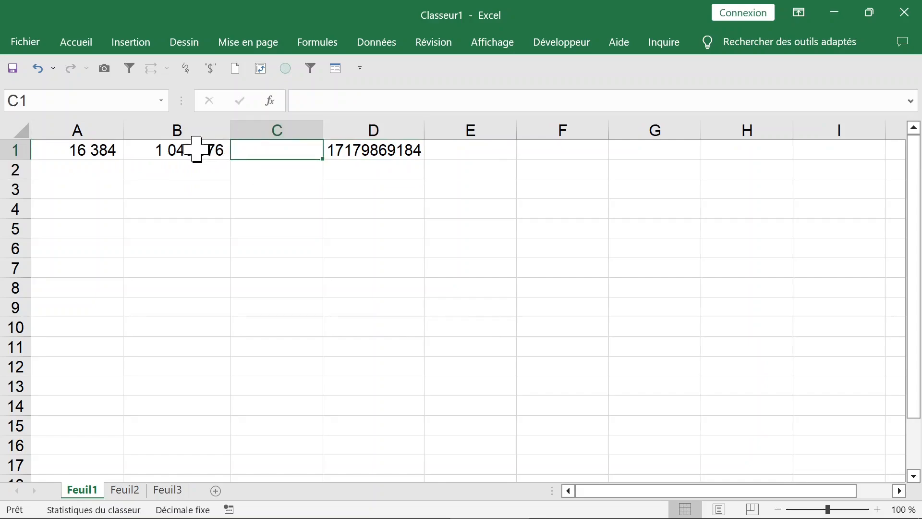
click(195, 149)
click(75, 44)
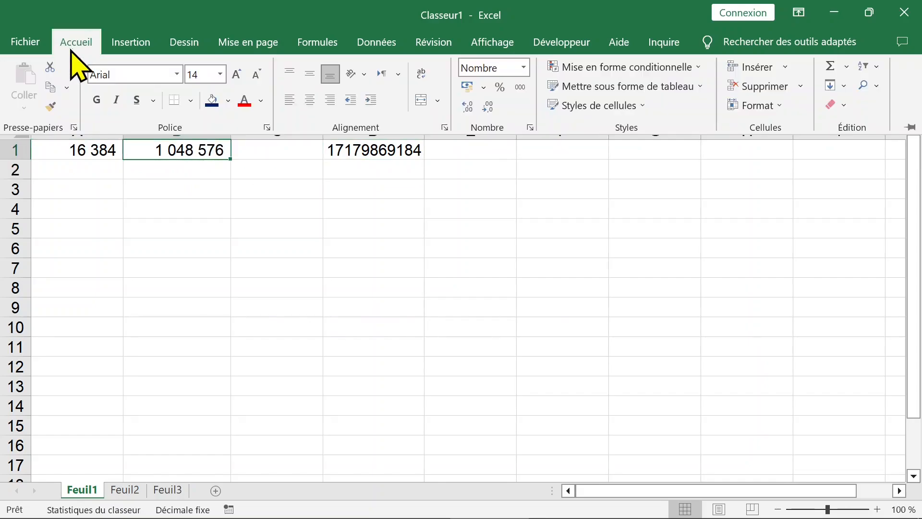
click(52, 107)
click(372, 152)
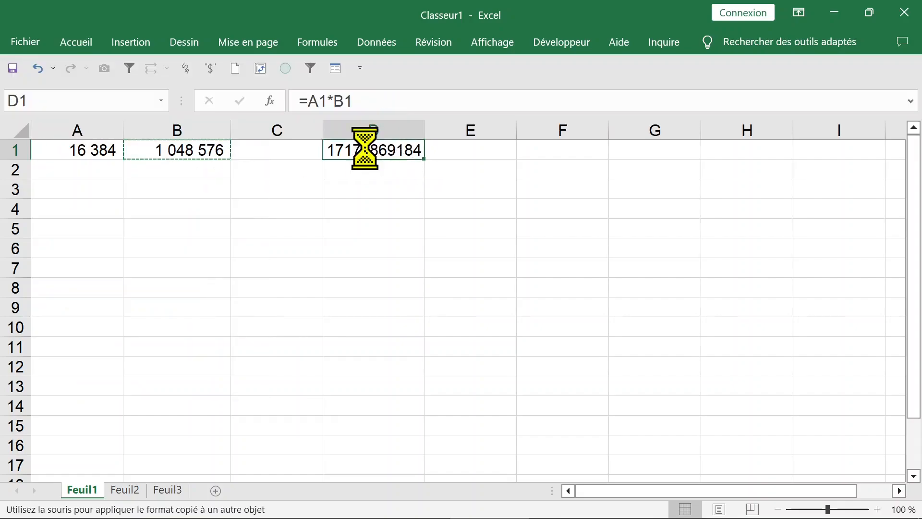
click(389, 172)
click(413, 146)
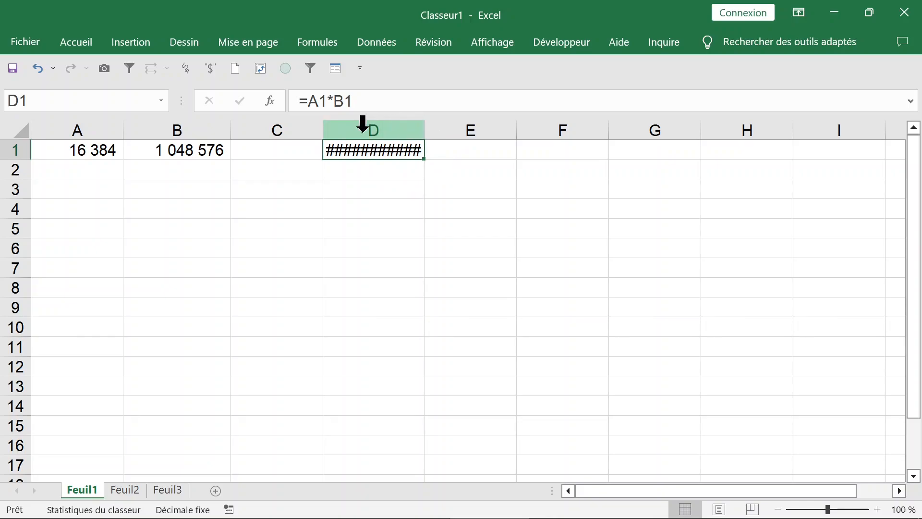
Auto-fit the width of column D to the number in D1.
mouse_move(425, 132)
mouse_down()
mouse_move(487, 133)
mouse_move(422, 132)
mouse_up()
click(385, 186)
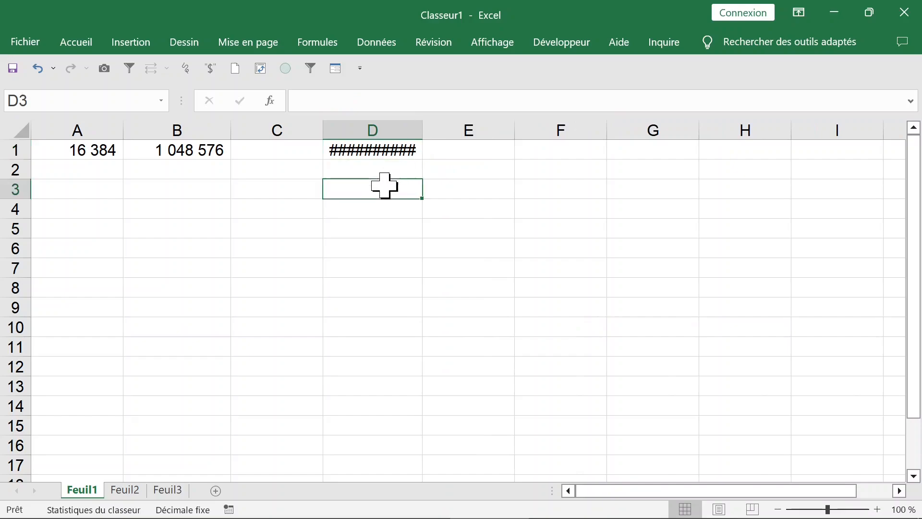
click(402, 128)
click(466, 125)
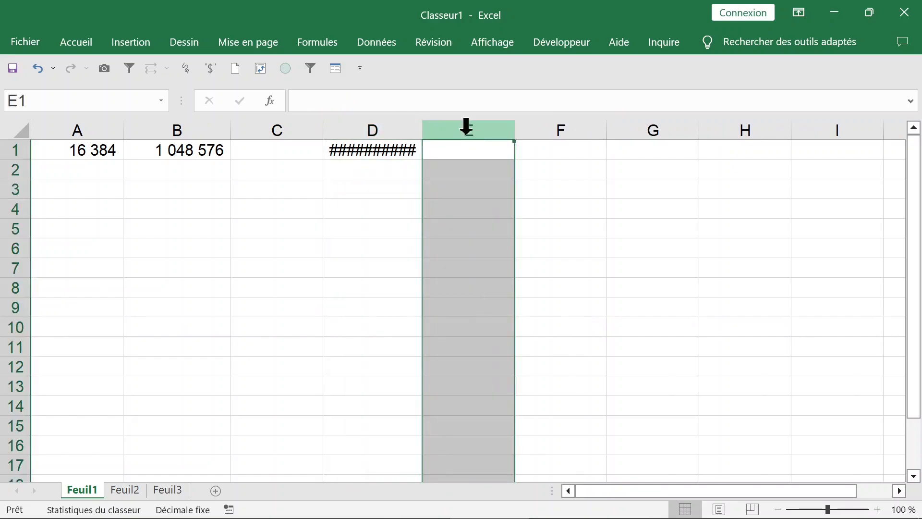
click(411, 123)
double_click(427, 128)
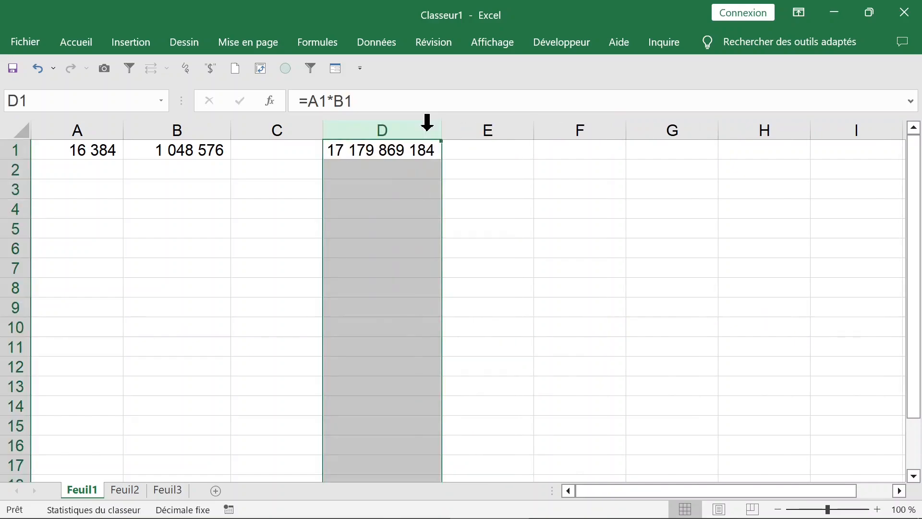
click(380, 153)
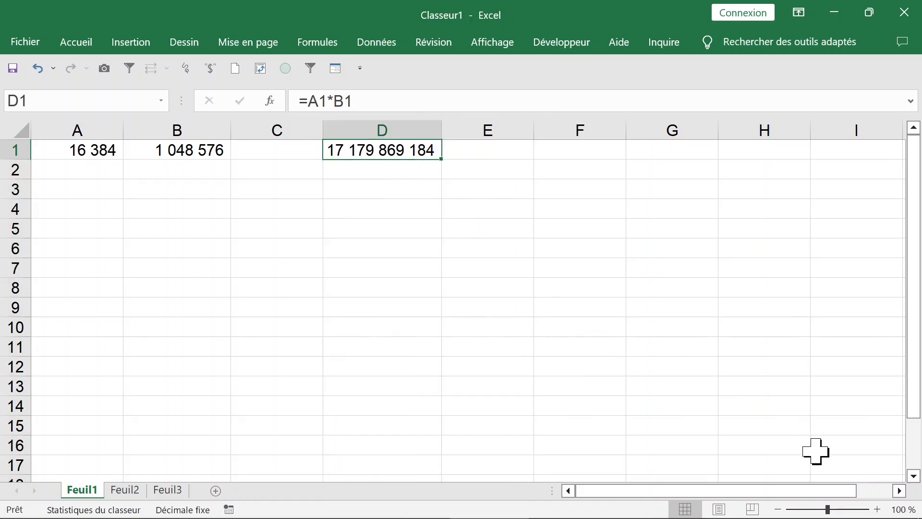
Delete the empty column C between the row count and the product.
drag(835, 511, 848, 512)
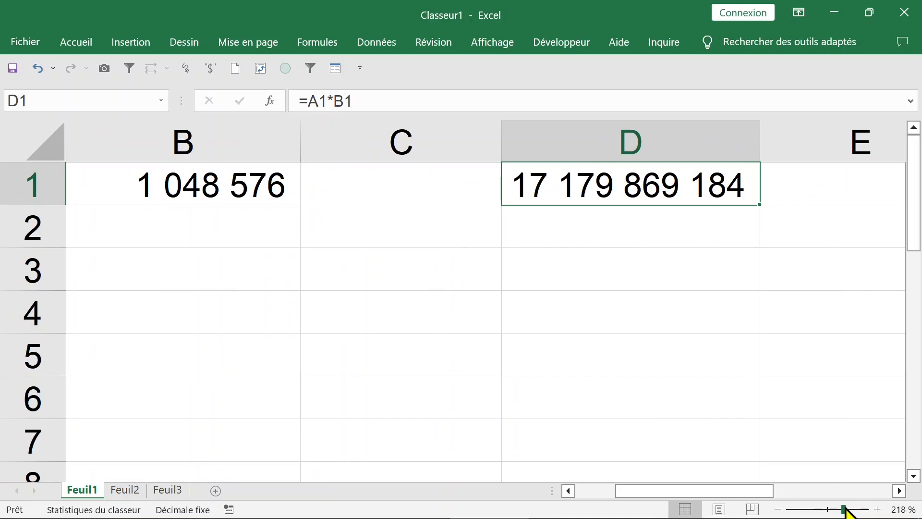
click(414, 200)
drag(367, 128, 362, 131)
right_click(357, 128)
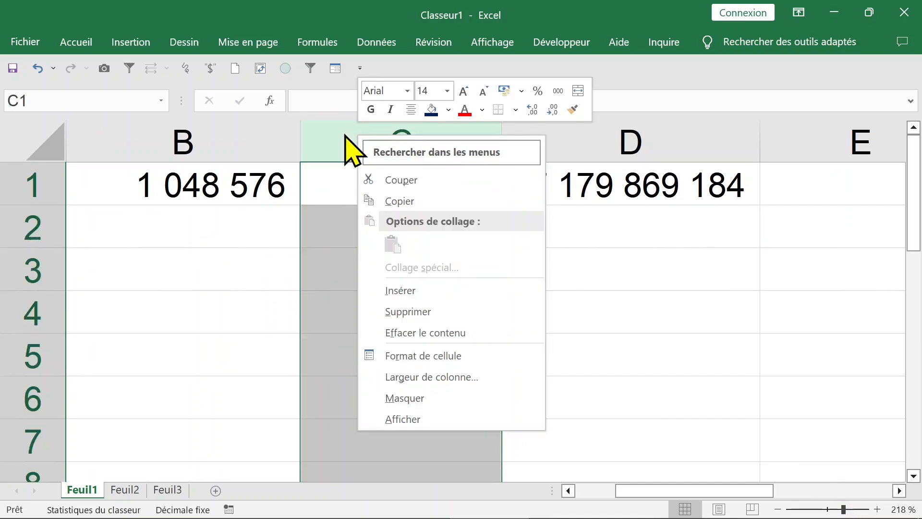
click(415, 312)
click(244, 186)
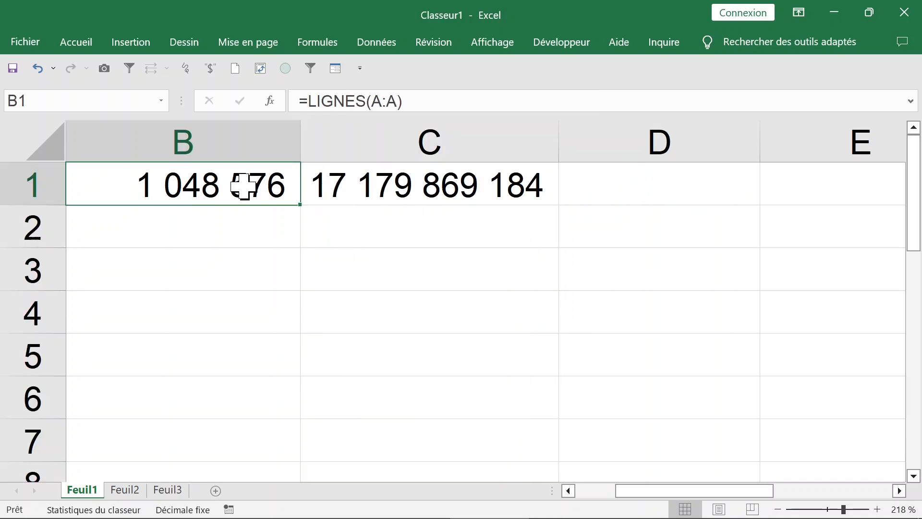
Review the column count, row count and total number of cells in A1:C1.
key(Left)
click(372, 186)
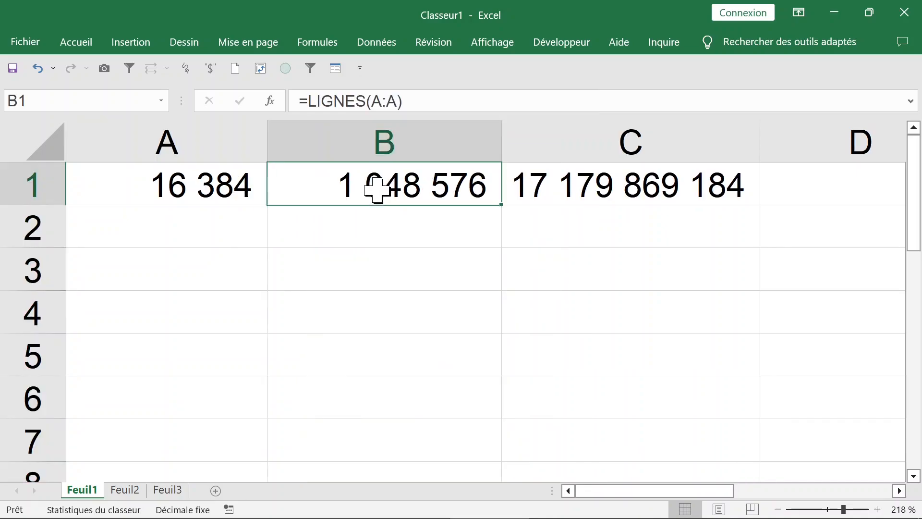
click(206, 189)
click(186, 239)
click(245, 190)
click(370, 194)
click(562, 195)
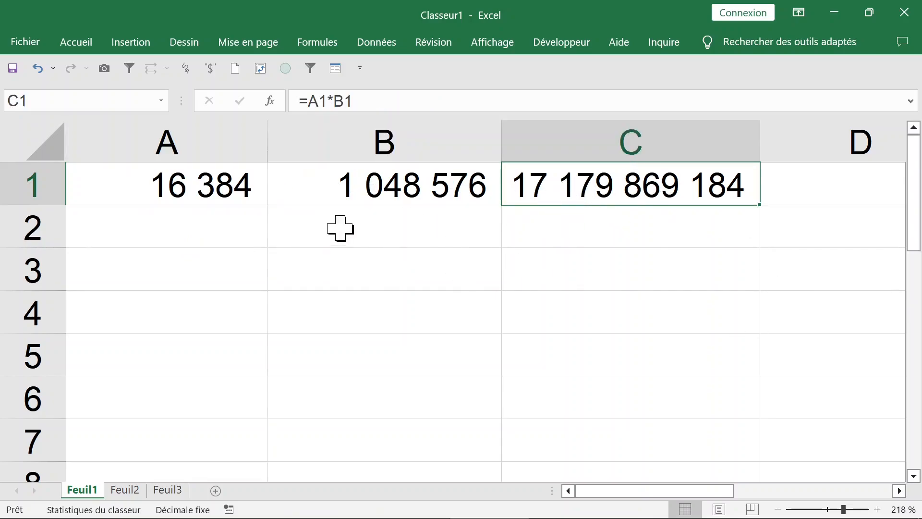
click(144, 234)
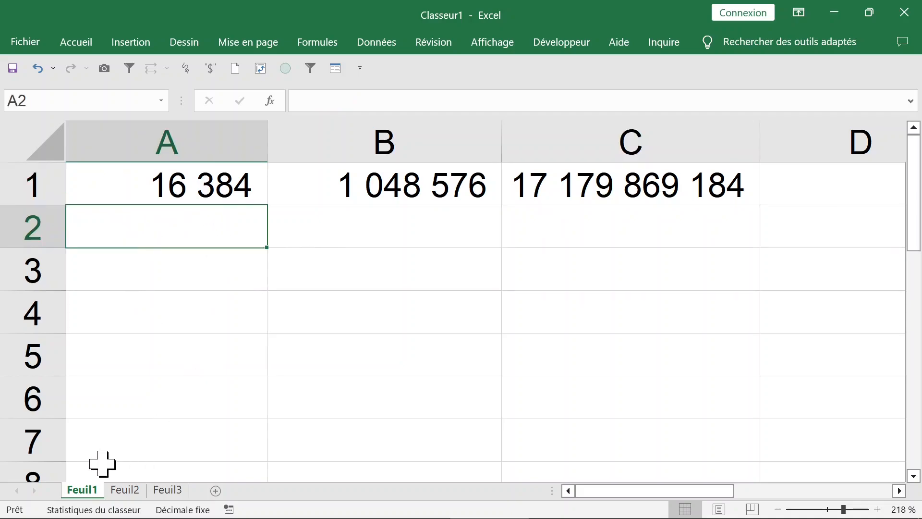
Look through the sheets Feuil1, Feuil2 and Feuil3, ending on Feuil1.
click(119, 490)
click(95, 491)
click(118, 490)
click(154, 491)
click(120, 490)
click(93, 490)
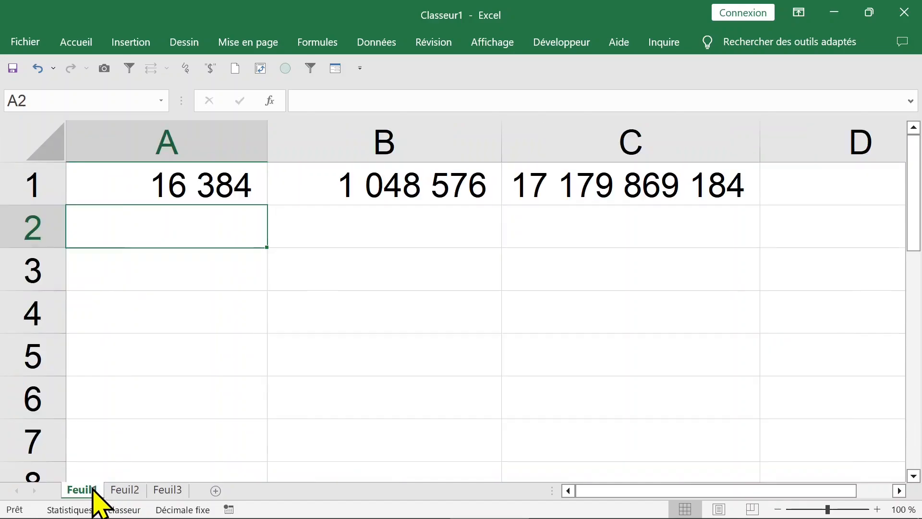
click(125, 490)
click(154, 490)
click(96, 489)
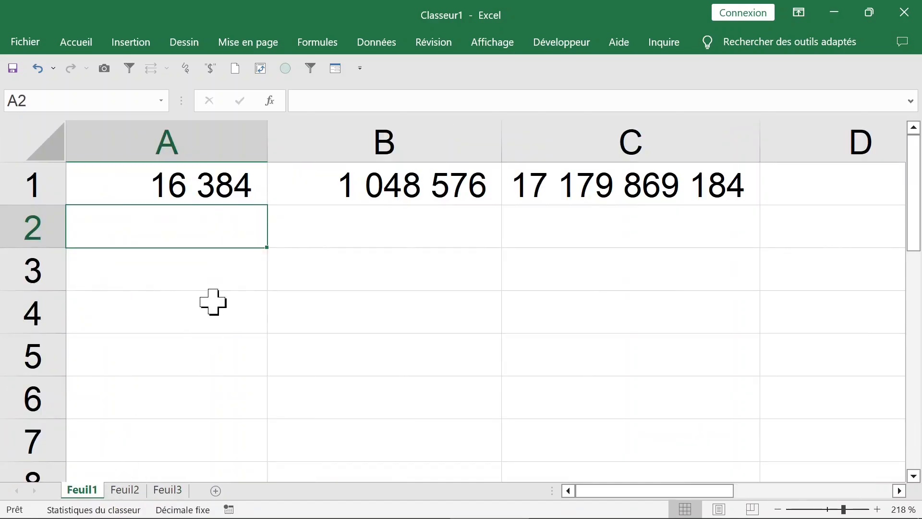
Enter lundi in A3.
click(186, 277)
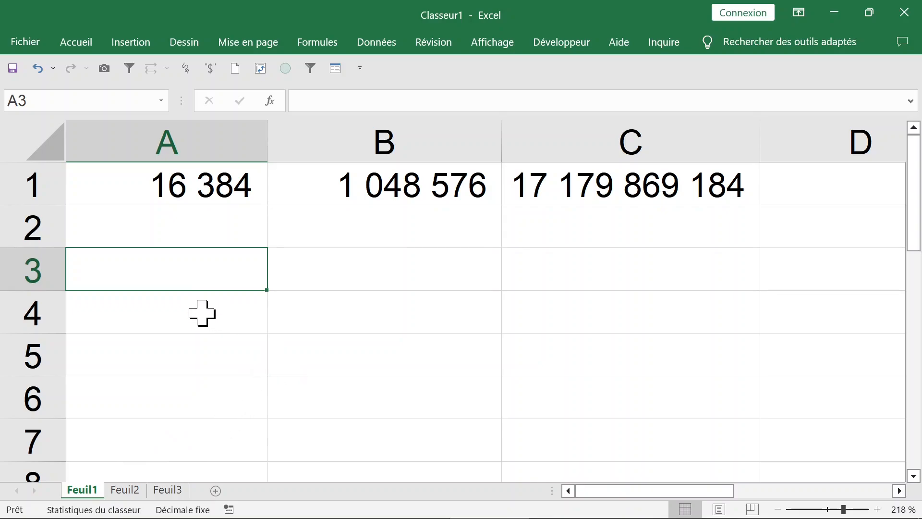
text(k)
key(BackSpace)
text(lun)
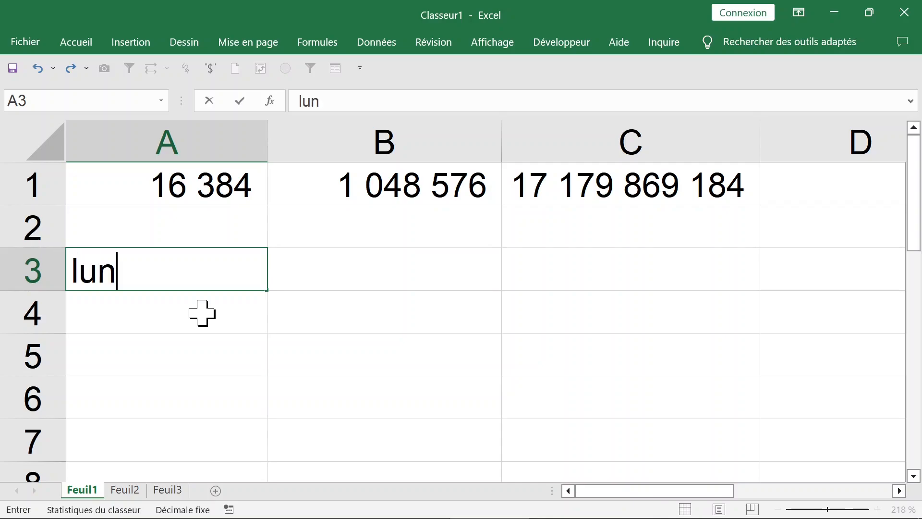
text(di)
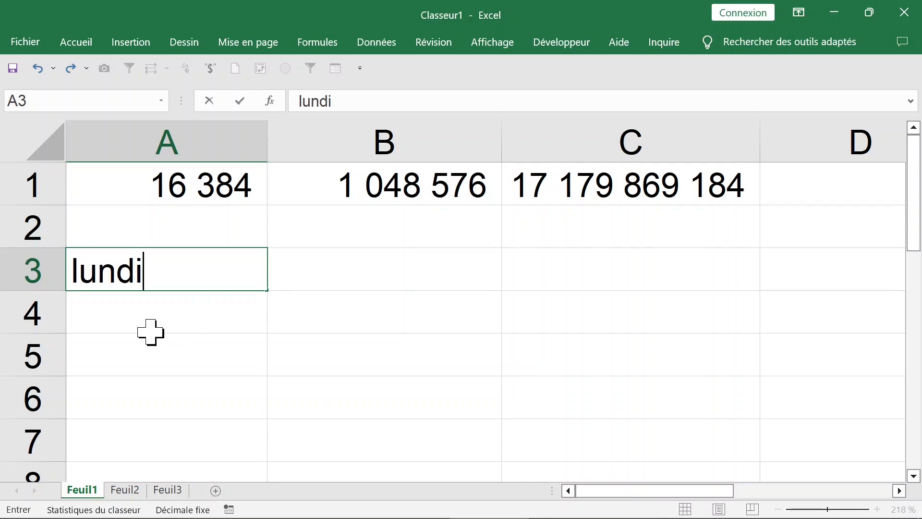
key(Return)
text(mard)
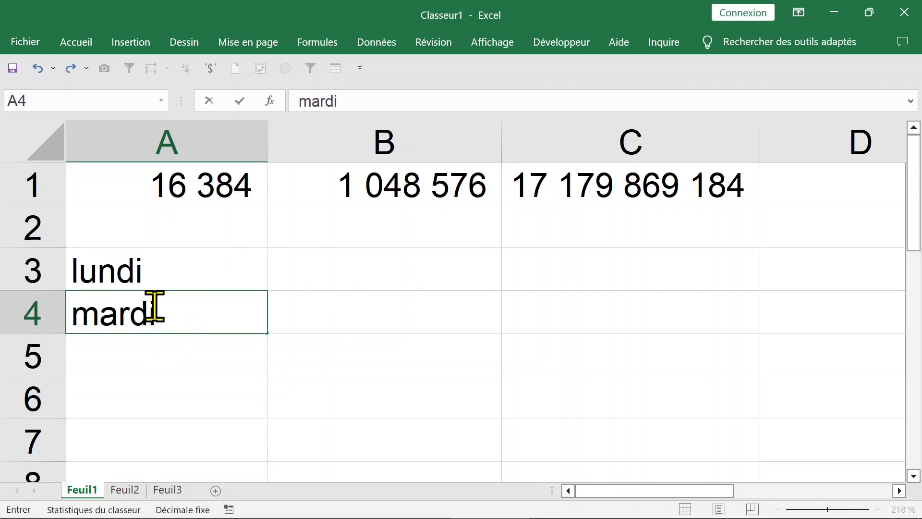
text(i)
key(Return)
click(154, 307)
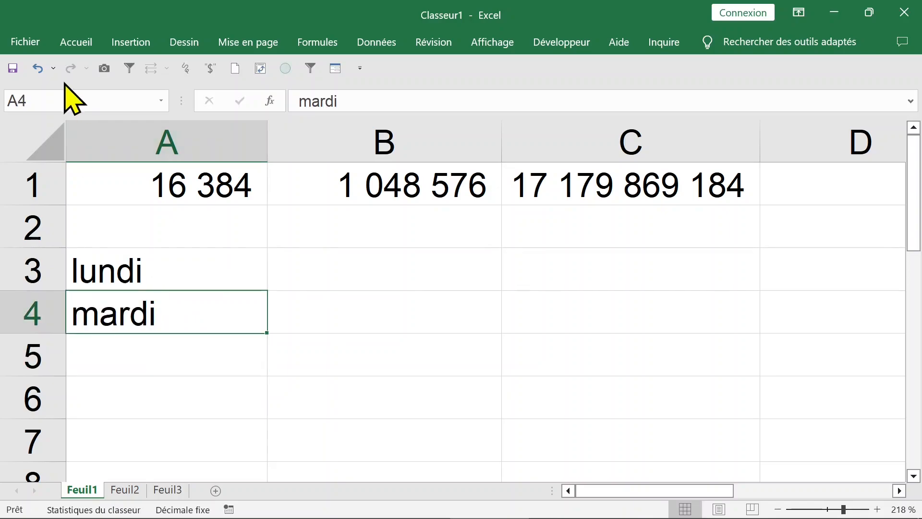
click(38, 68)
Extend the weekday series from lundi in A3 down to dimanche in A9 with AutoFill.
click(169, 281)
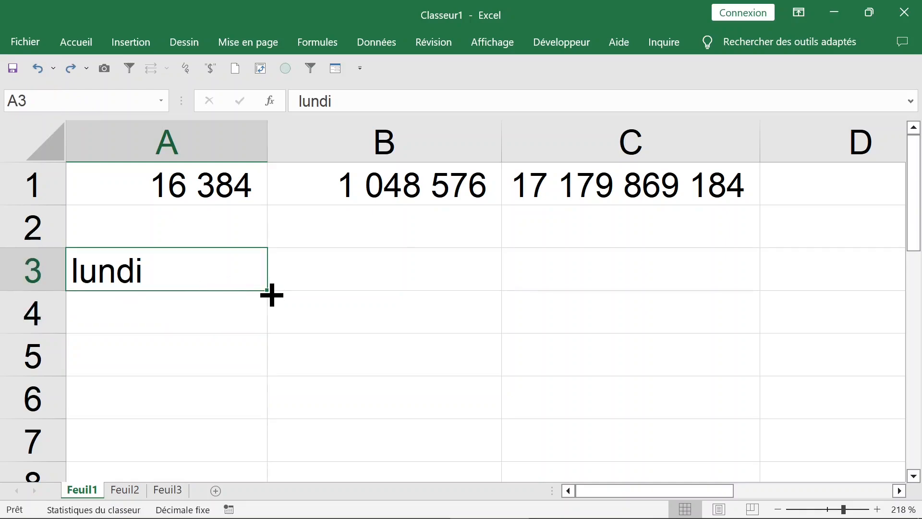
drag(271, 295, 260, 458)
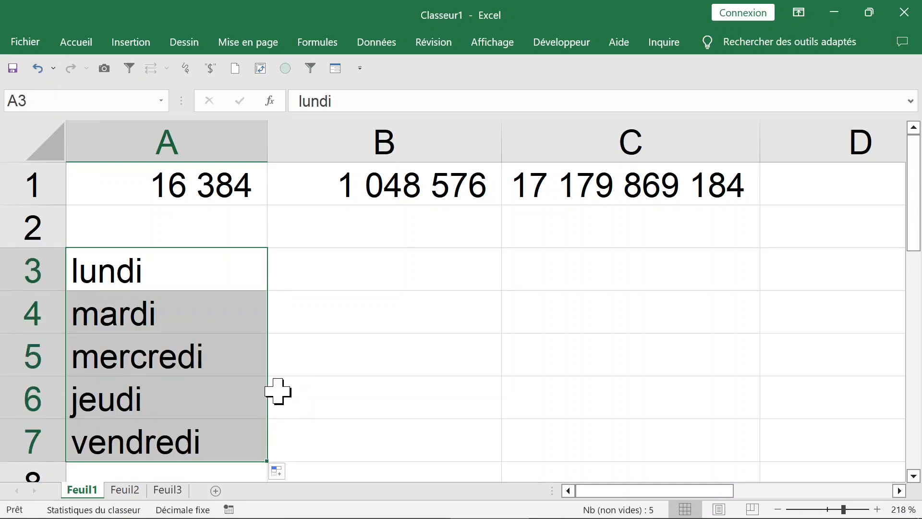
scroll(278, 392, down, 1)
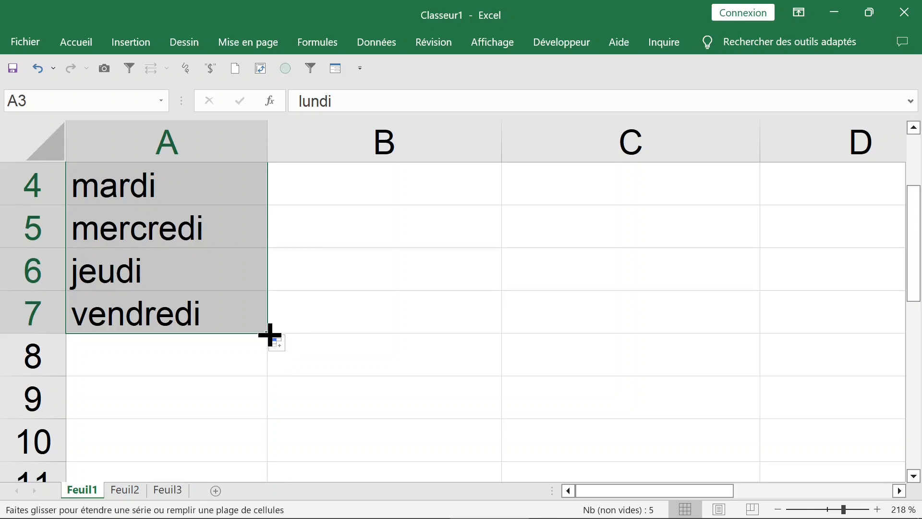
drag(269, 335, 263, 405)
click(249, 389)
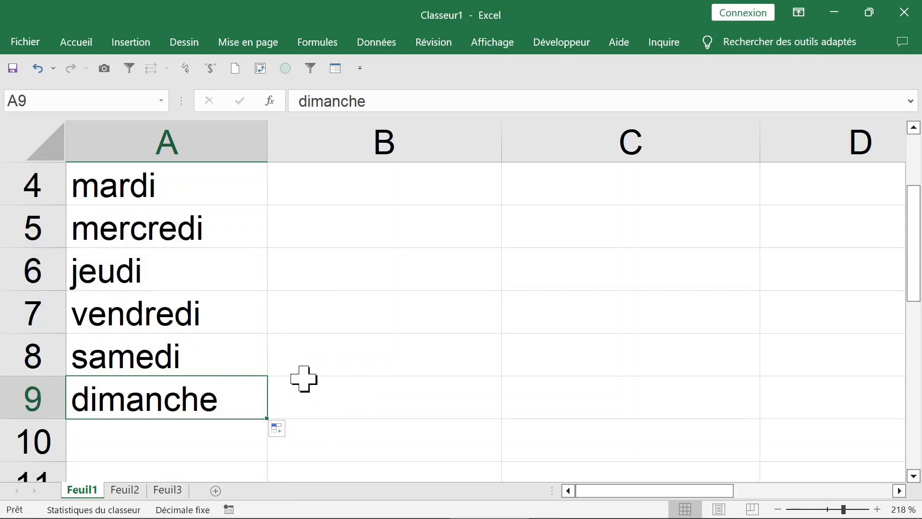
scroll(270, 362, up, 1)
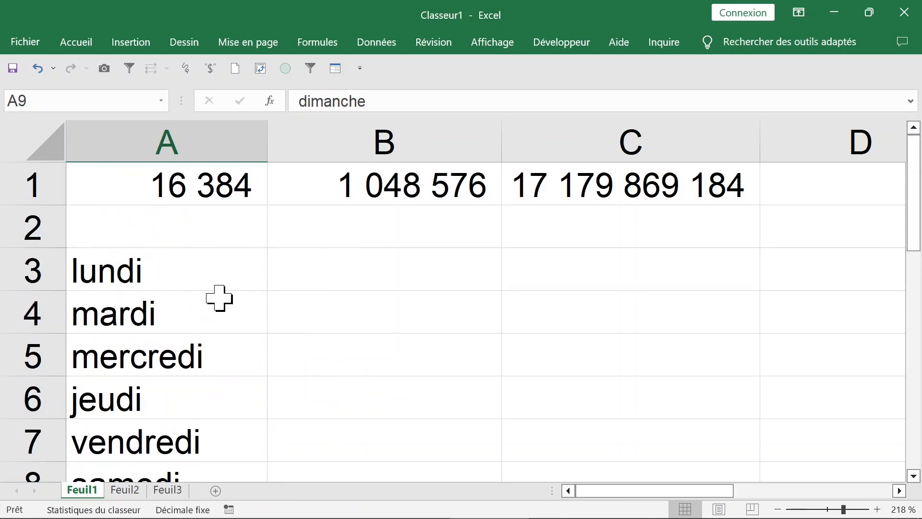
Reduce empty row 2 to less than half its height.
click(45, 229)
drag(41, 248, 39, 222)
scroll(230, 290, down, 1)
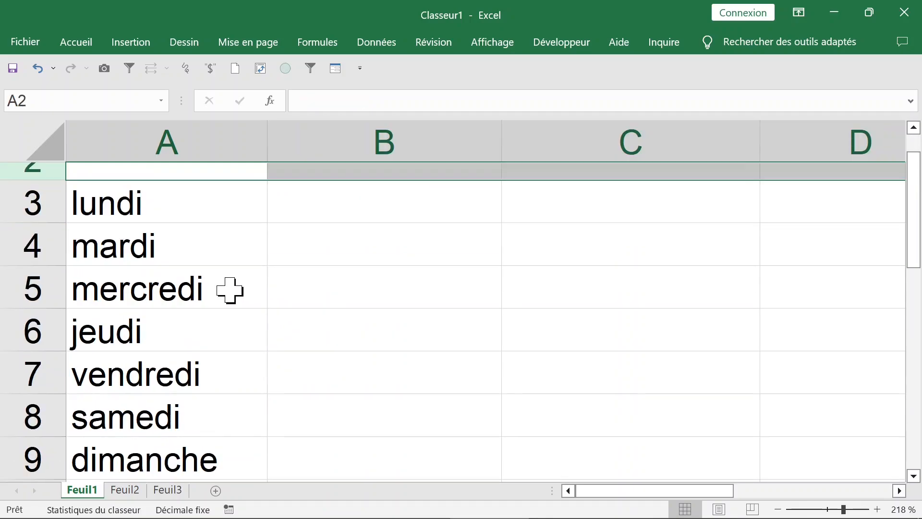
Enter jeudi in B3, beside lundi.
click(367, 244)
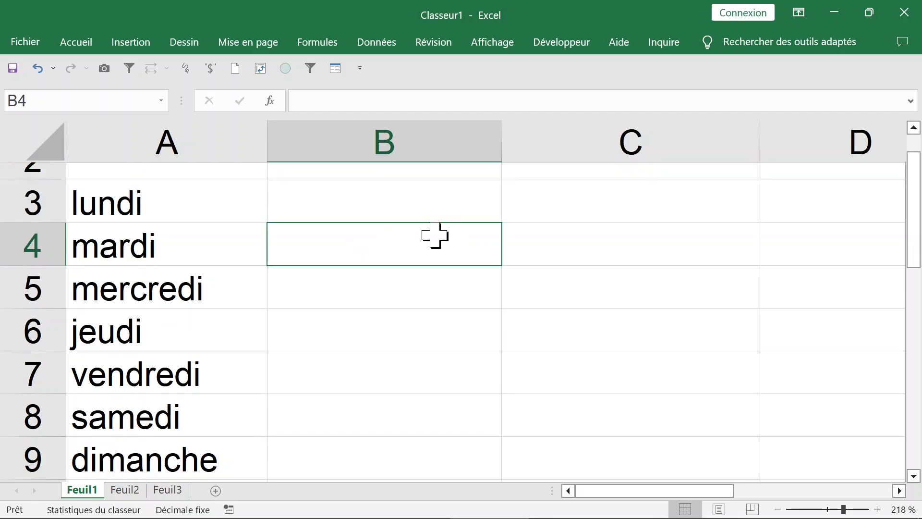
click(455, 210)
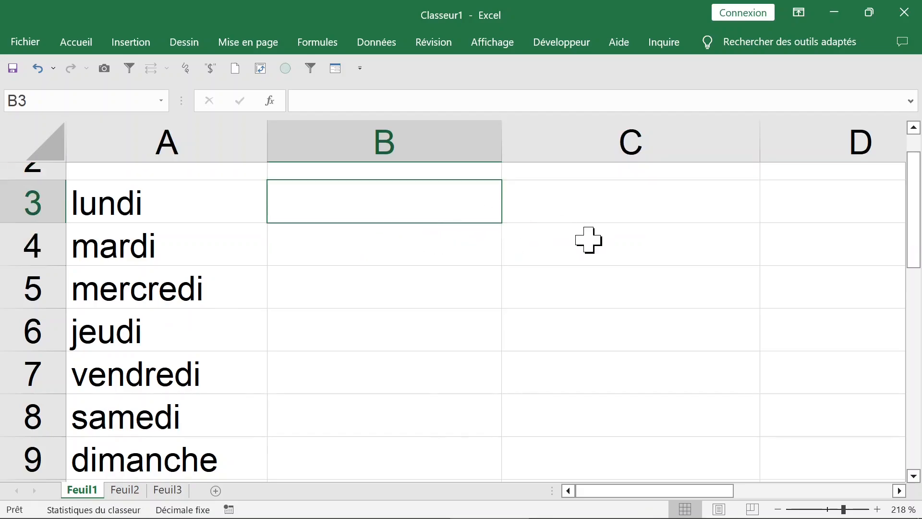
text(jeudi)
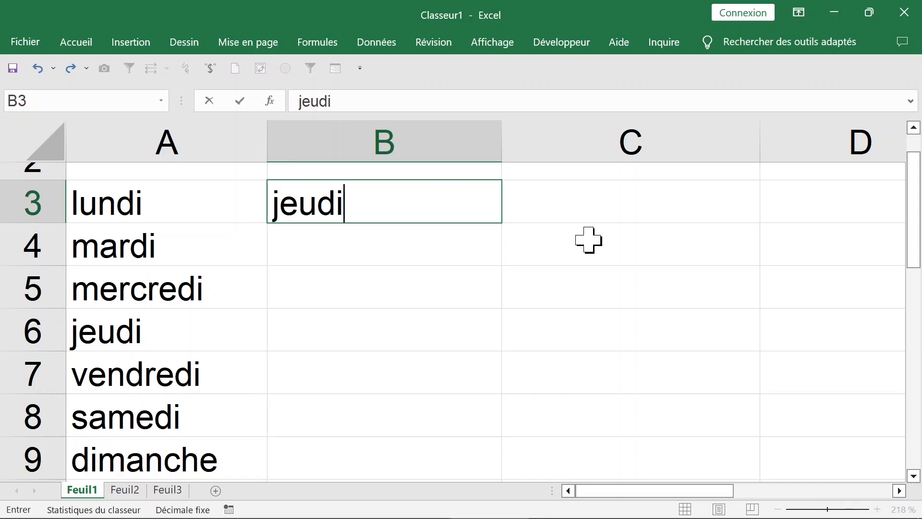
key(Return)
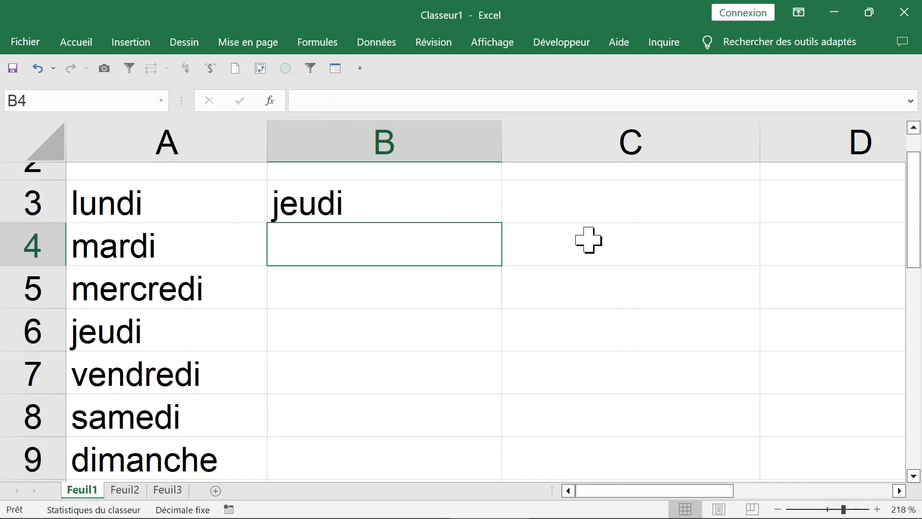
Extend the weekday series from jeudi in B3 down to mercredi in B9 with AutoFill.
click(426, 209)
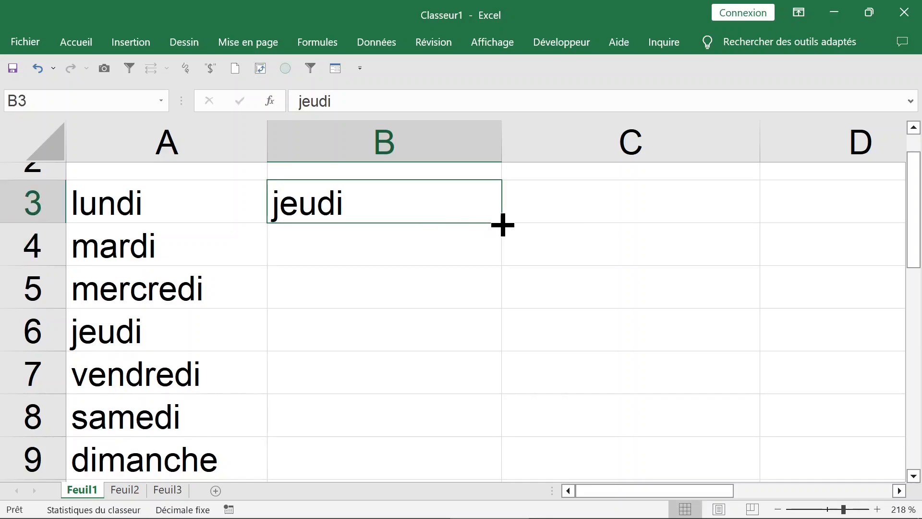
drag(503, 225, 494, 463)
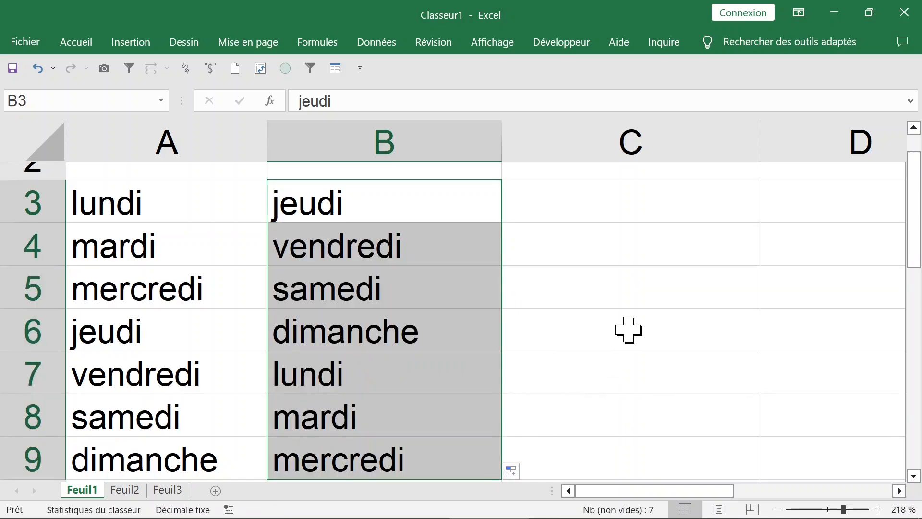
Enter janvier in C3, beside jeudi.
click(627, 213)
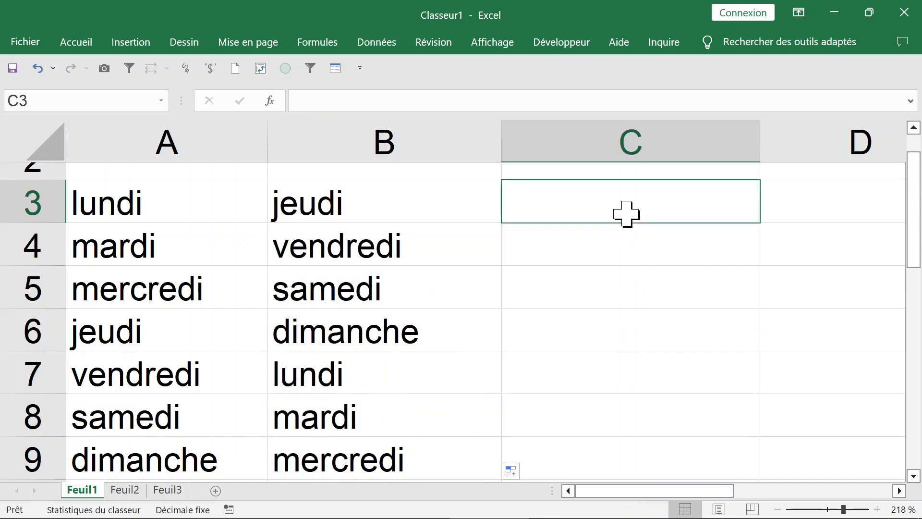
text(janvier)
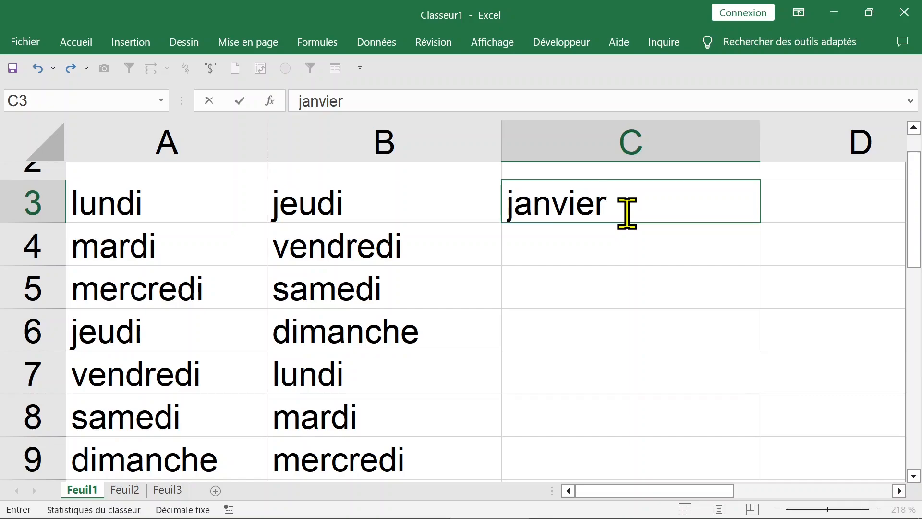
key(Return)
Extend the month series from janvier in C3 down through décembre to C15 with AutoFill.
click(668, 213)
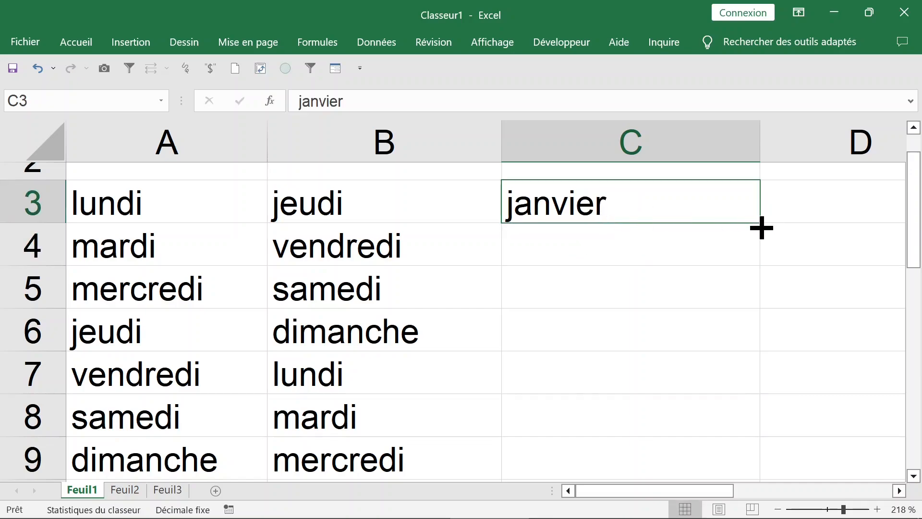
drag(762, 227, 761, 454)
scroll(757, 384, down, 1)
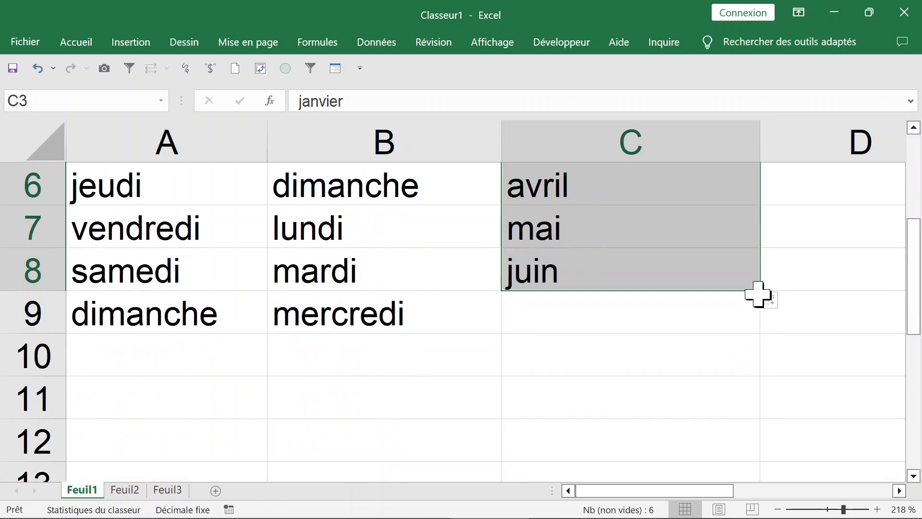
drag(761, 291, 770, 439)
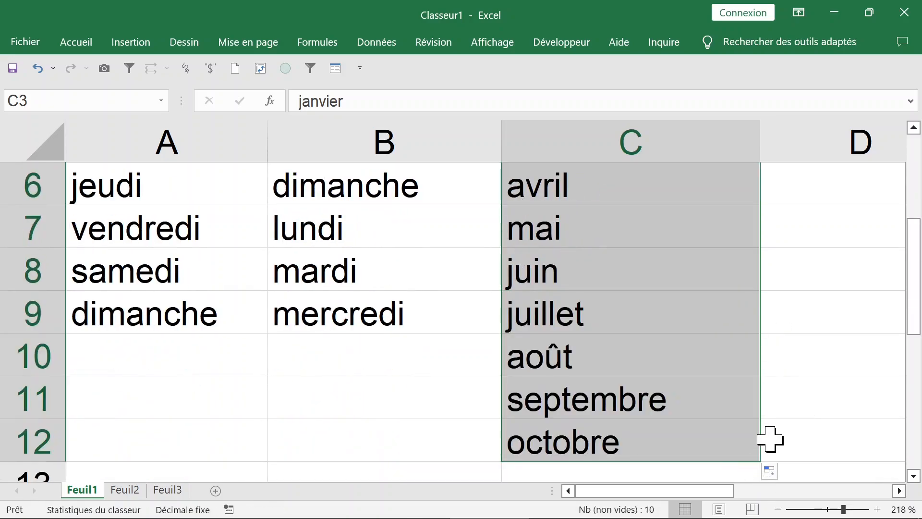
scroll(770, 439, down, 1)
drag(761, 333, 761, 446)
Delete the repeated janvier in C15, below décembre.
click(693, 443)
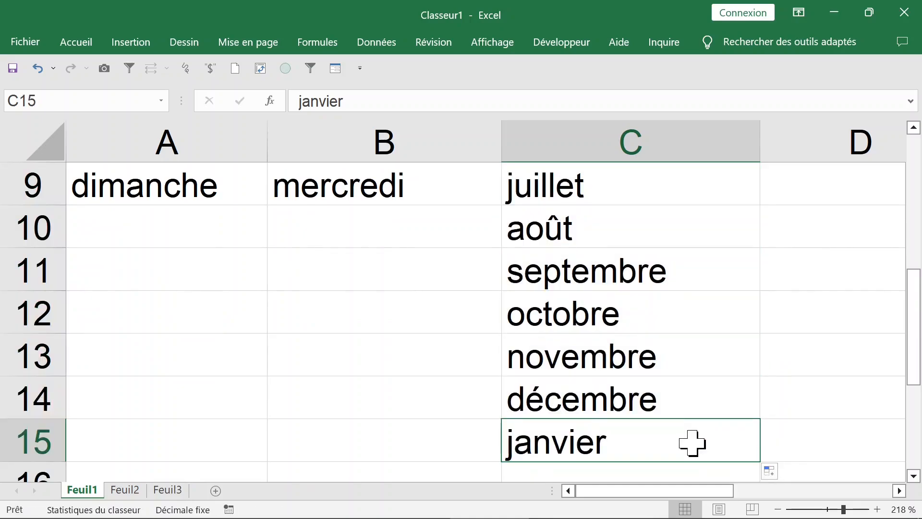
key(Delete)
scroll(574, 302, down, 5)
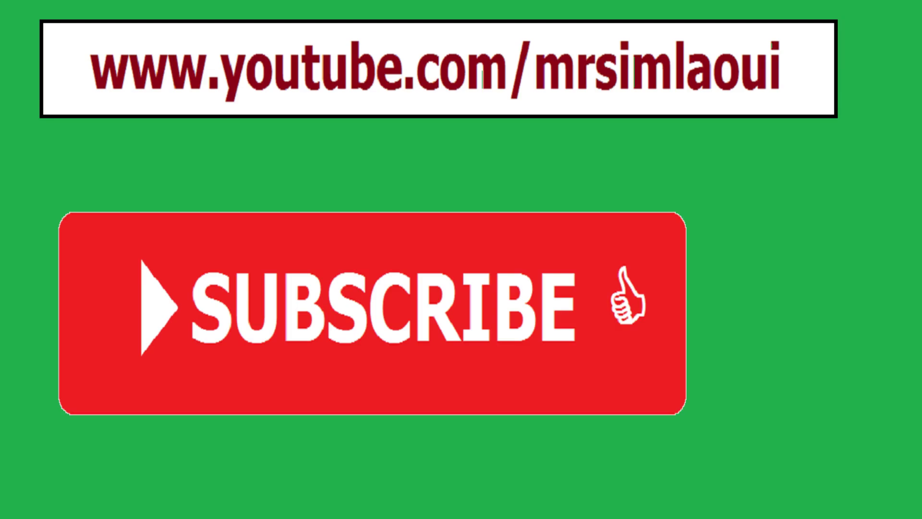